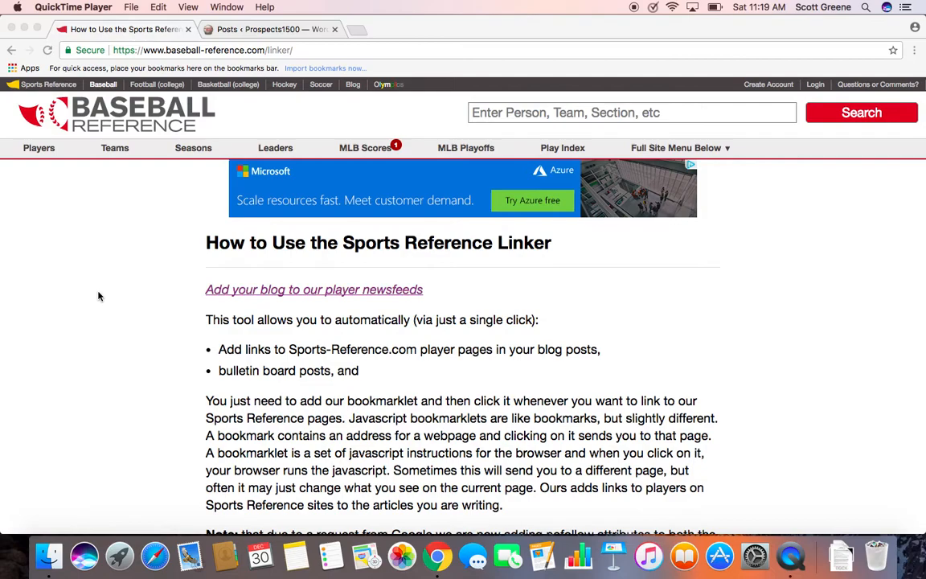
Find the Add the Bookmarklet section and add the Baseball-Reference.com Linker bookmarklet to the browser's bookmarks bar.
scroll(98, 296, "down", 1)
scroll(98, 296, "up", 1)
scroll(148, 243, "down", 1)
scroll(148, 243, "down", 10)
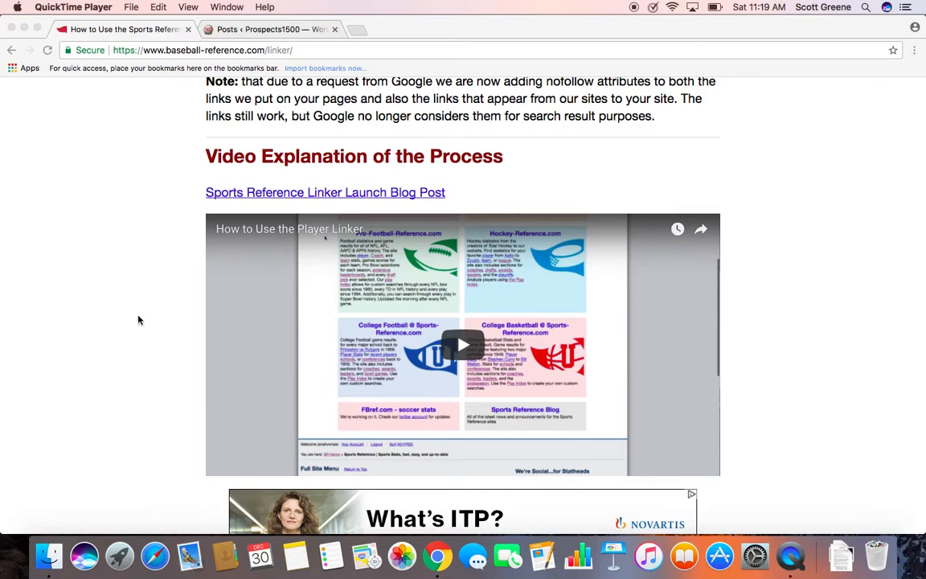
scroll(138, 320, "down", 7)
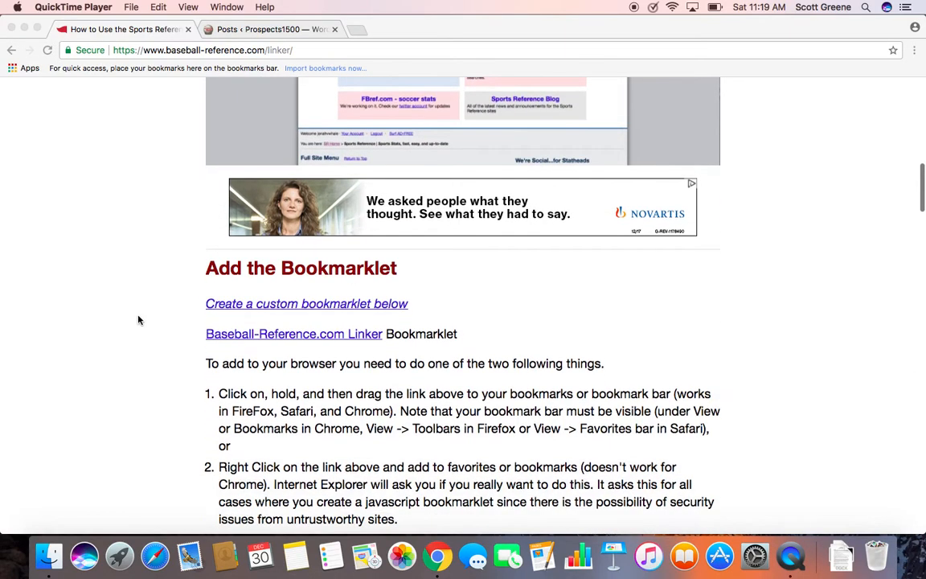
scroll(138, 320, "down", 3)
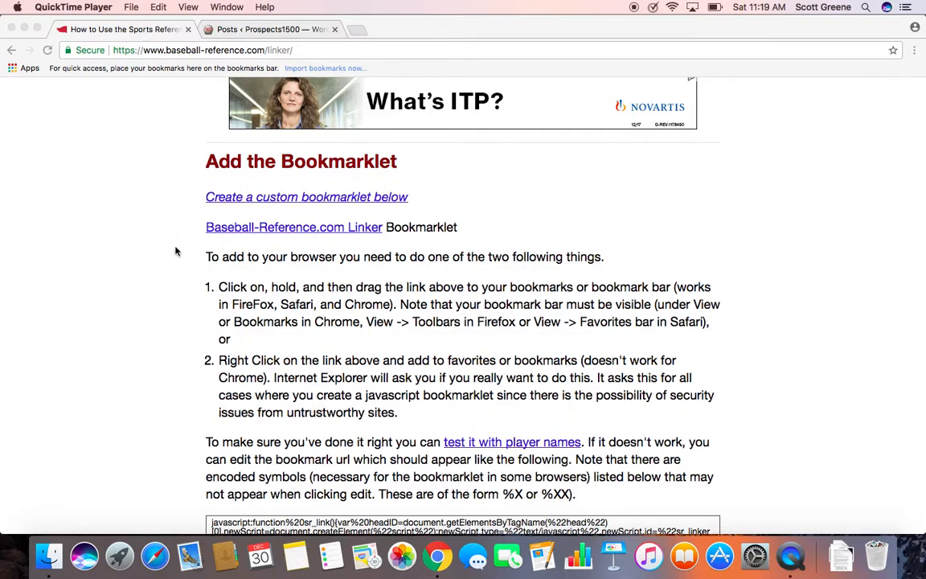
left_click(65, 268)
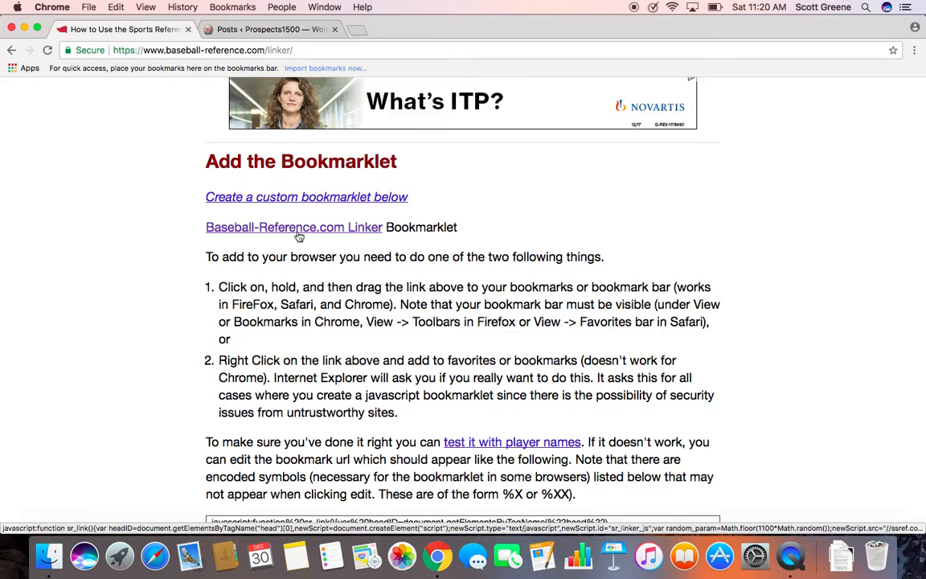
left_click_drag(299, 235, 163, 65)
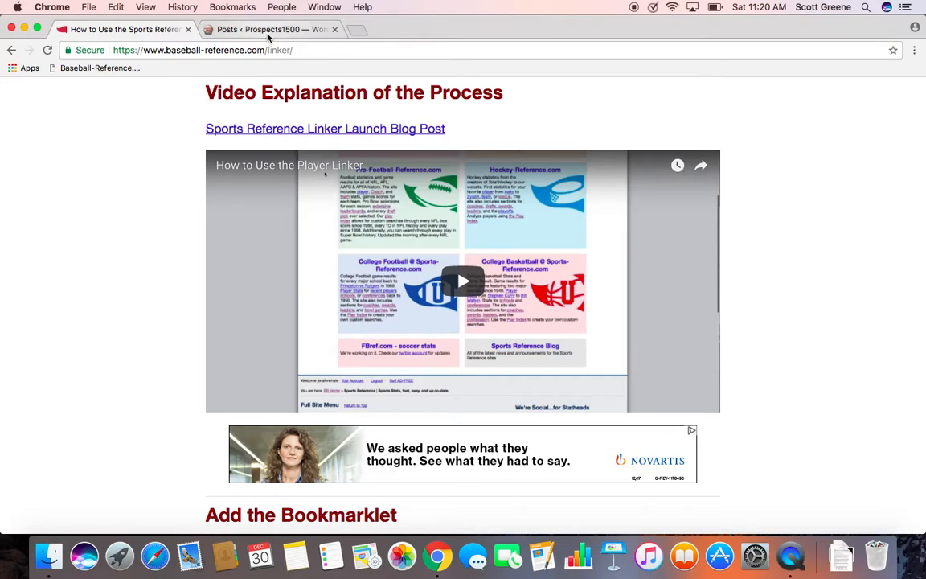
Switch to the WordPress posts list and open the post "Dynasty League Recap MILB Draft – Part 1" for editing.
left_click(243, 31)
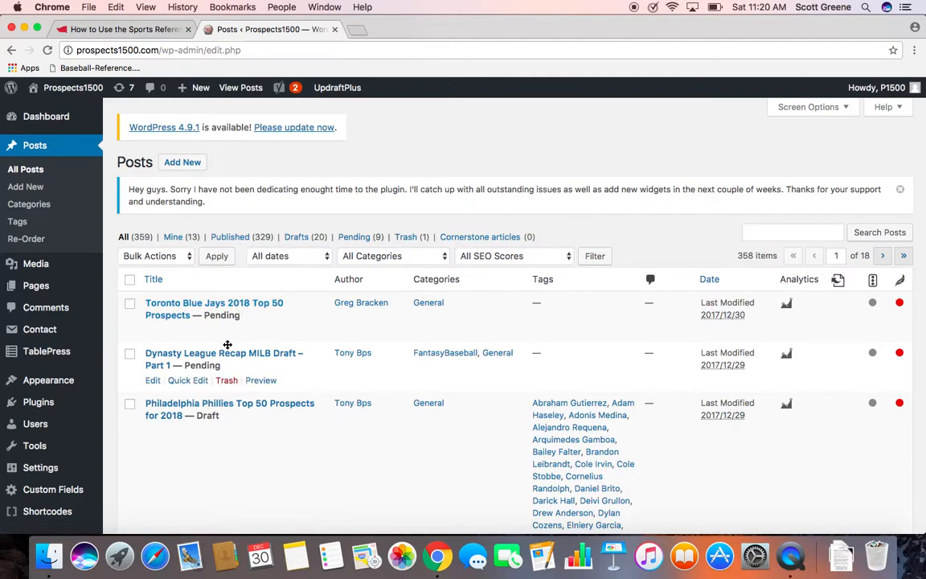
left_click(235, 356)
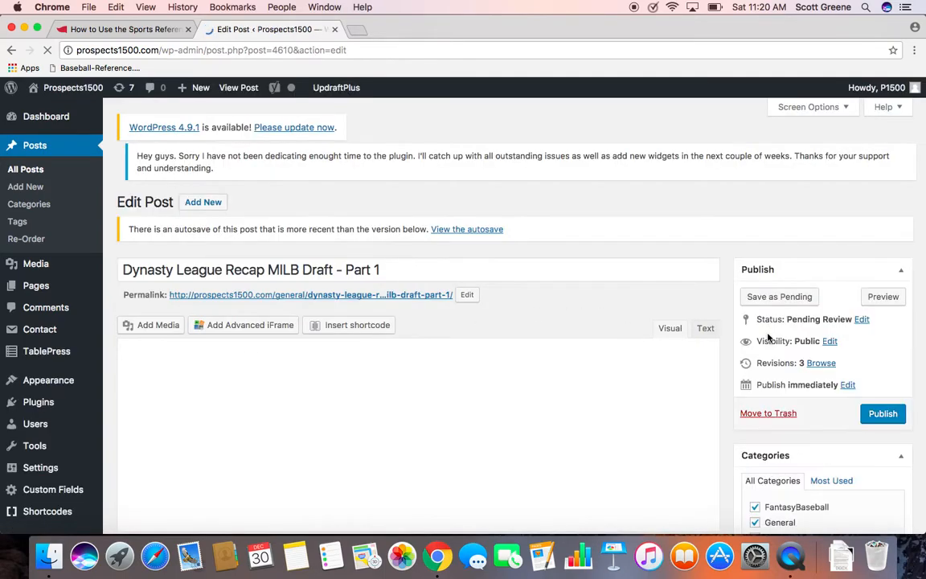
scroll(767, 338, "down", 3)
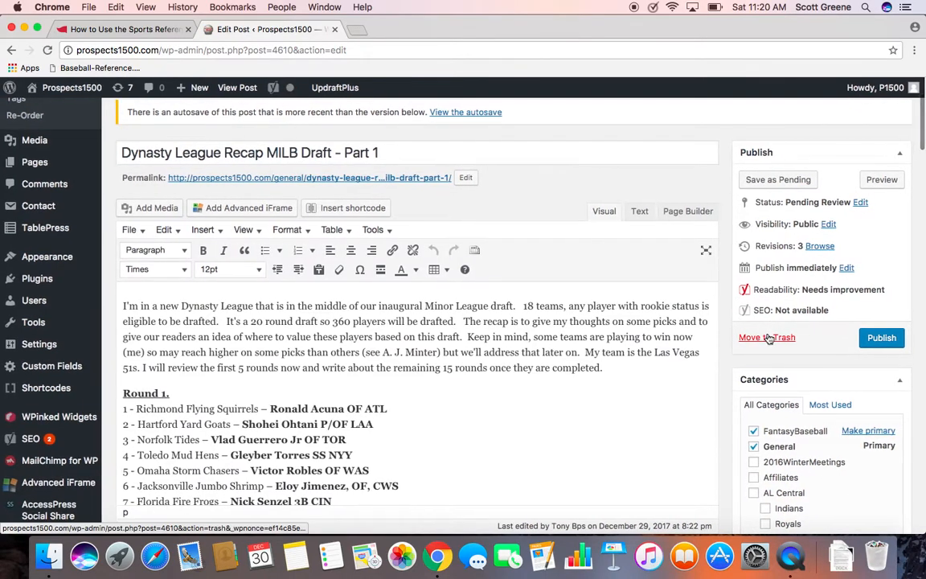
scroll(767, 338, "down", 3)
scroll(768, 338, "down", 2)
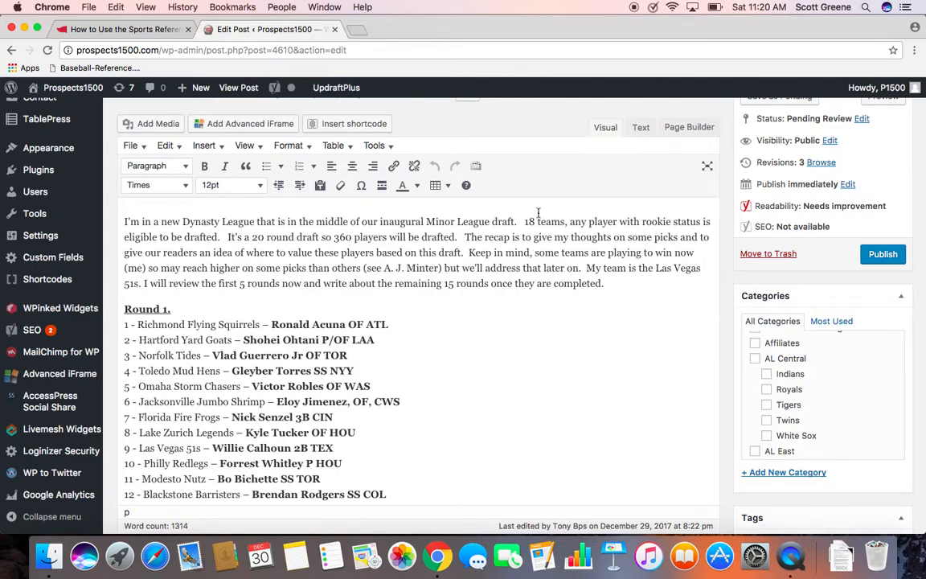
Run the Baseball-Reference linker bookmarklet on the post's HTML text and return to the visual view.
left_click(641, 130)
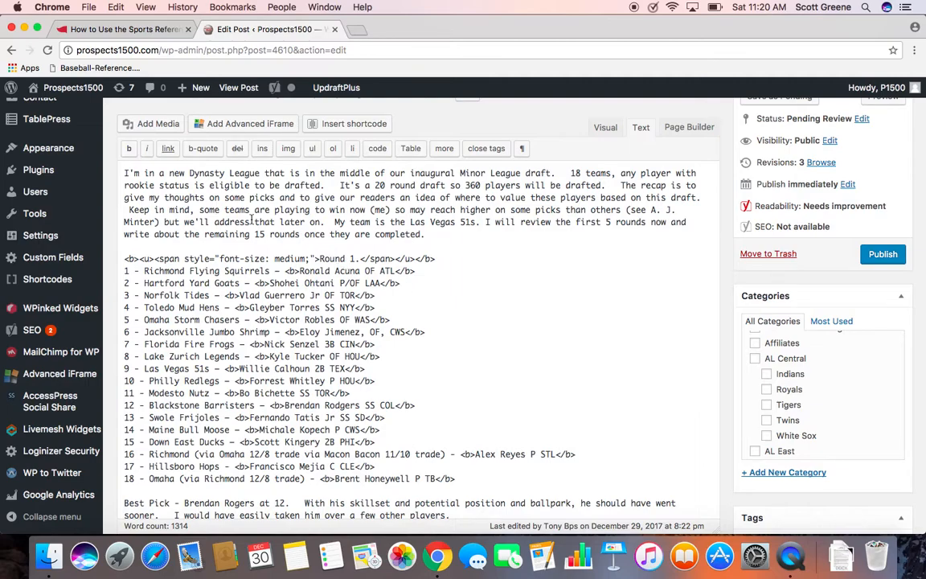
left_click(100, 69)
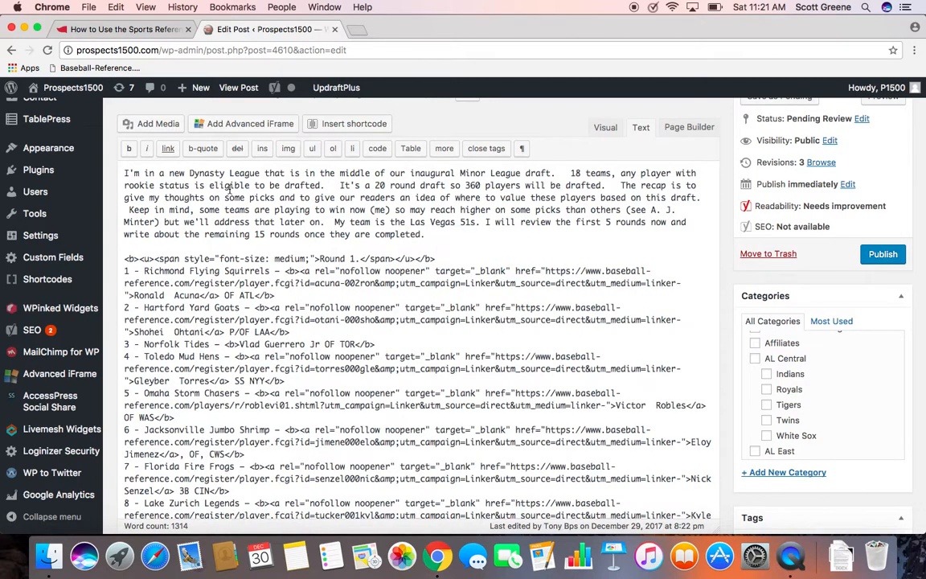
left_click(606, 127)
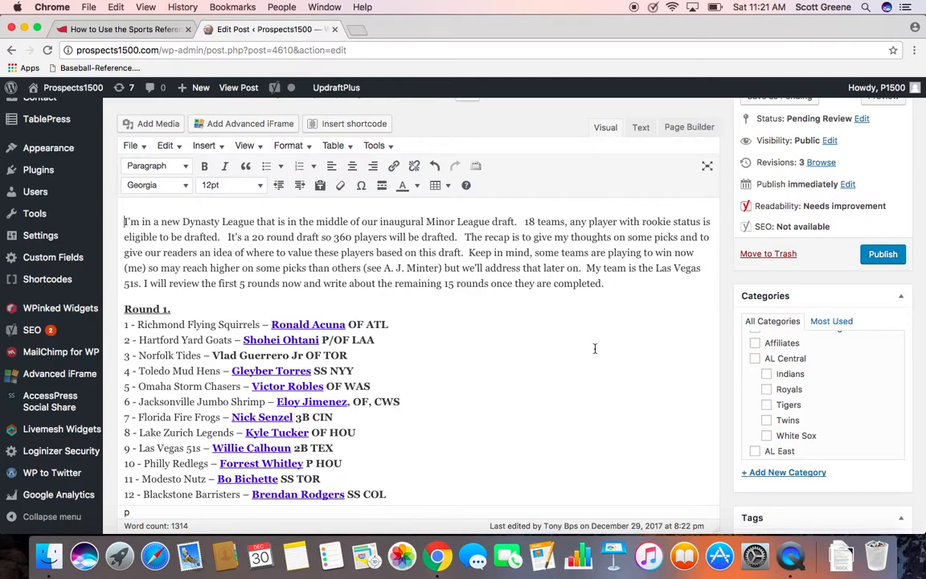
Examine the player names in Rounds 1 to 3 of the post for missing links.
scroll(595, 348, "down", 5)
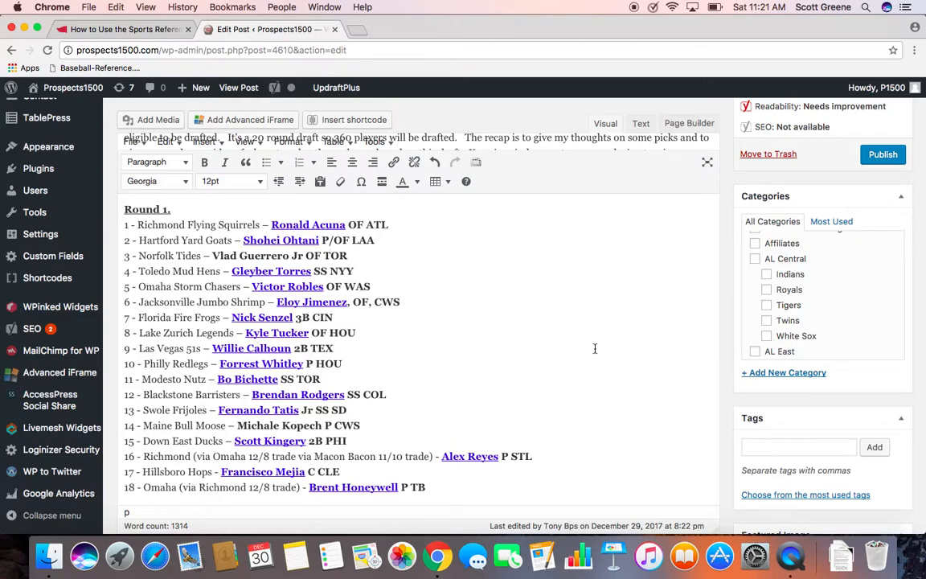
scroll(595, 348, "down", 20)
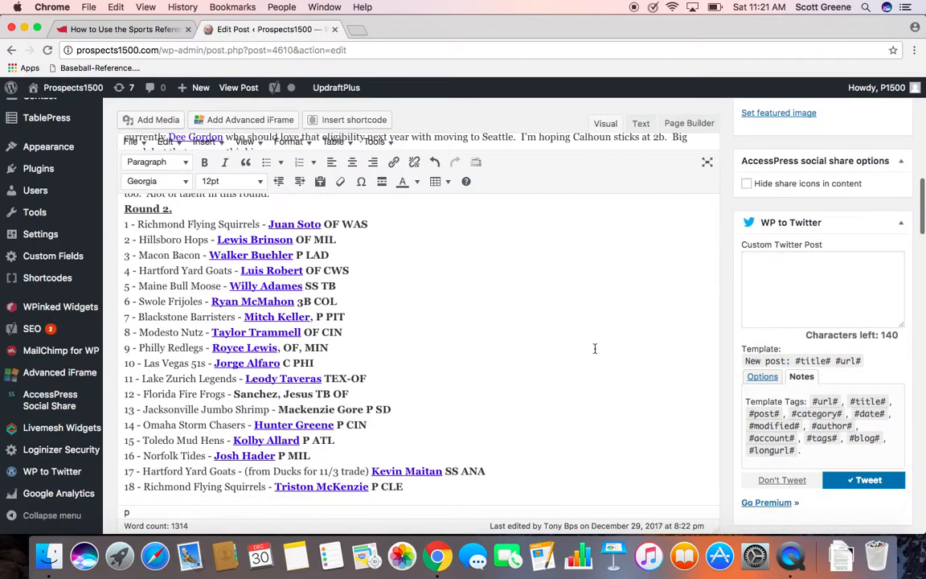
scroll(594, 348, "down", 6)
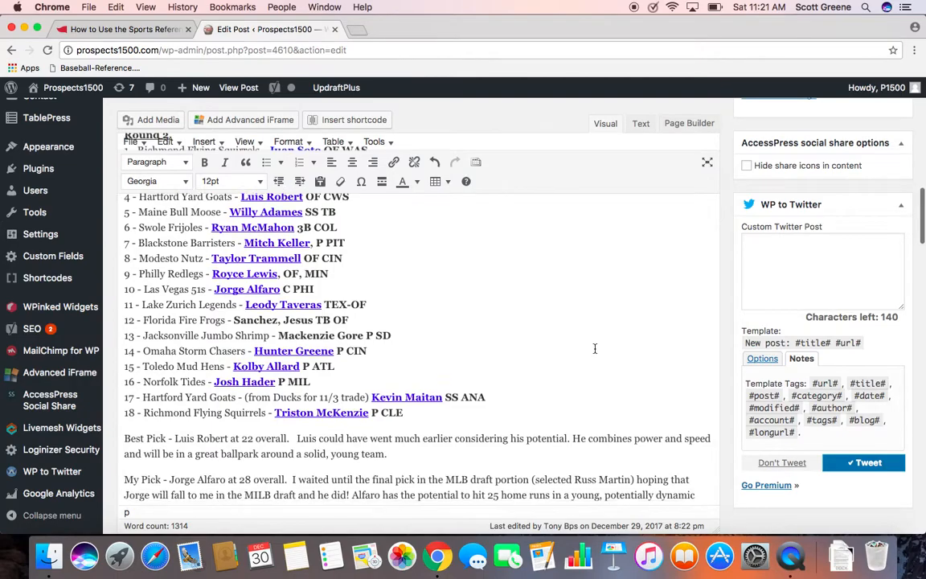
scroll(595, 348, "down", 12)
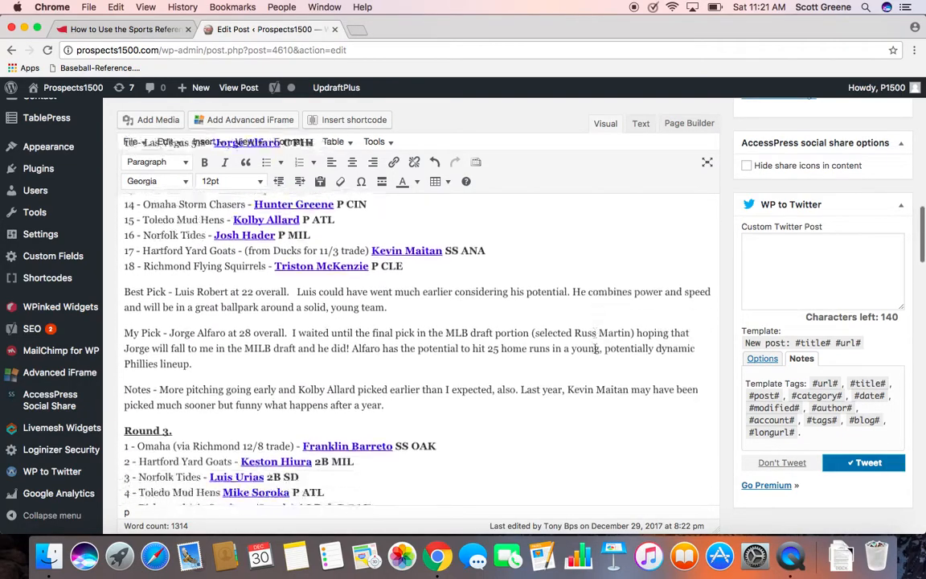
scroll(595, 348, "down", 6)
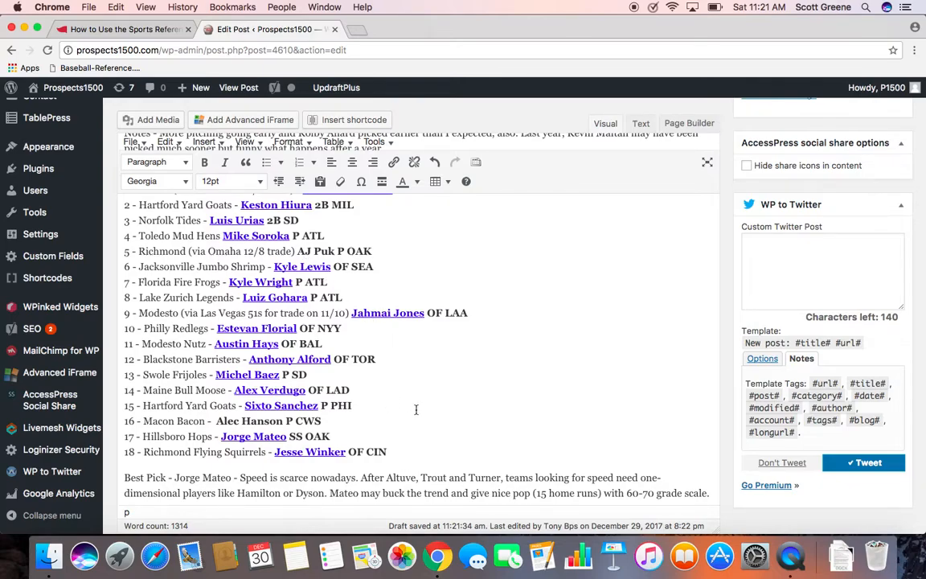
scroll(418, 409, "up", 20)
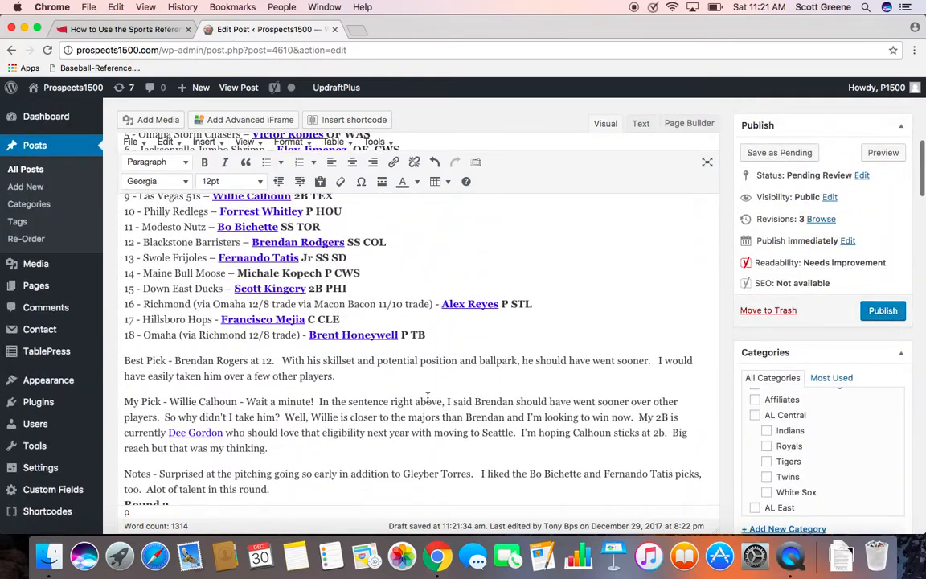
scroll(427, 397, "up", 5)
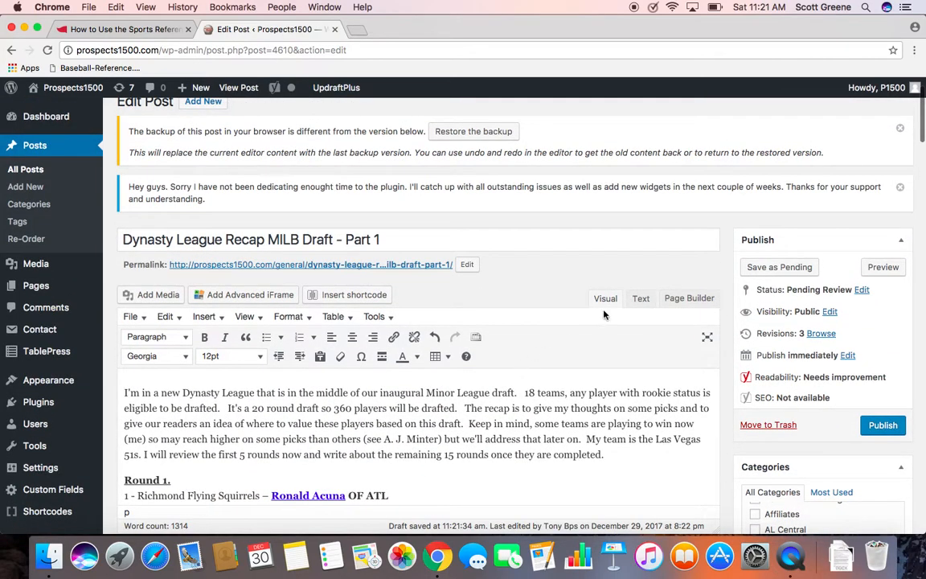
In the post's HTML text, change the first name in Round 1's Norfolk Tides pick to Vladimir.
left_click(640, 302)
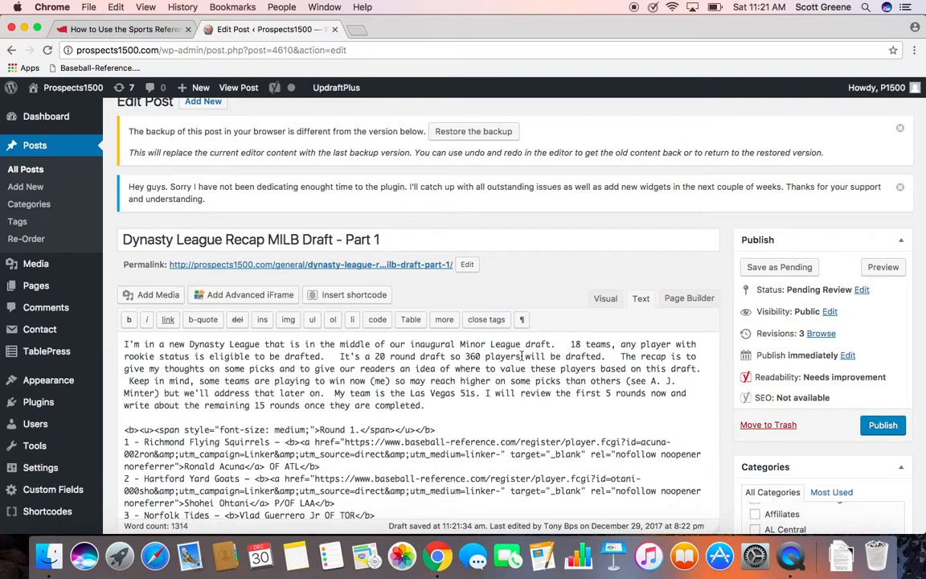
scroll(463, 406, "down", 5)
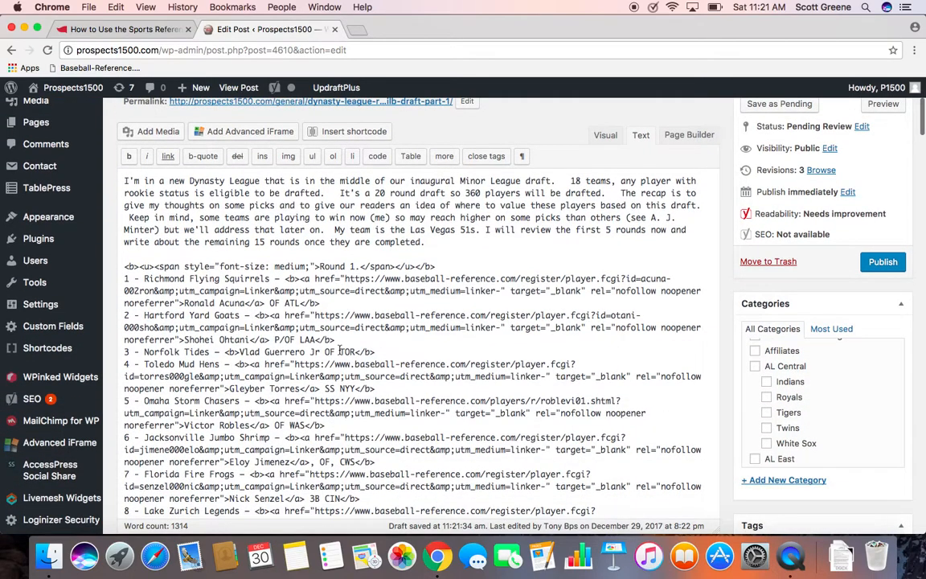
left_click(260, 352)
type("imir")
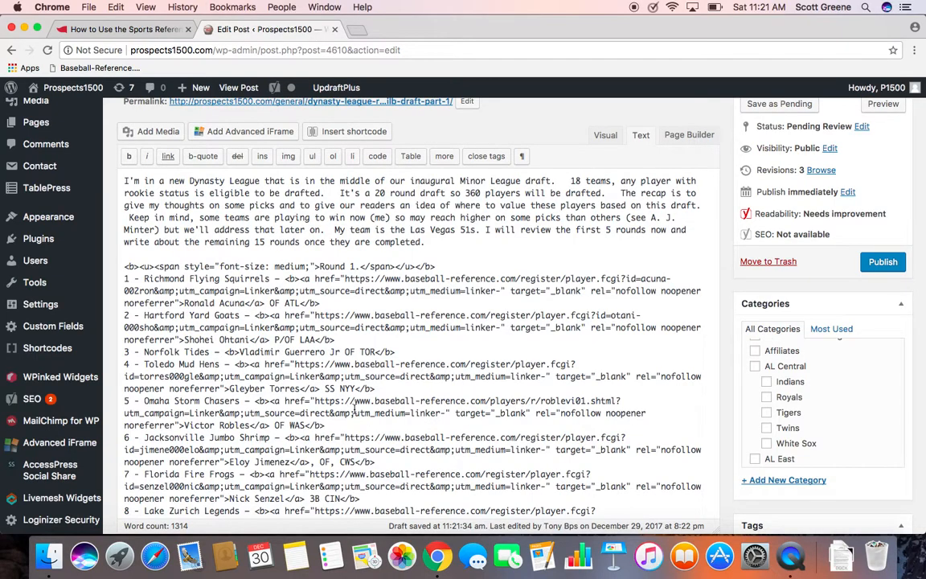
Correct the first name in Round 1's Maine Bull Moose pick to Michael.
scroll(362, 422, "down", 3)
scroll(370, 438, "down", 6)
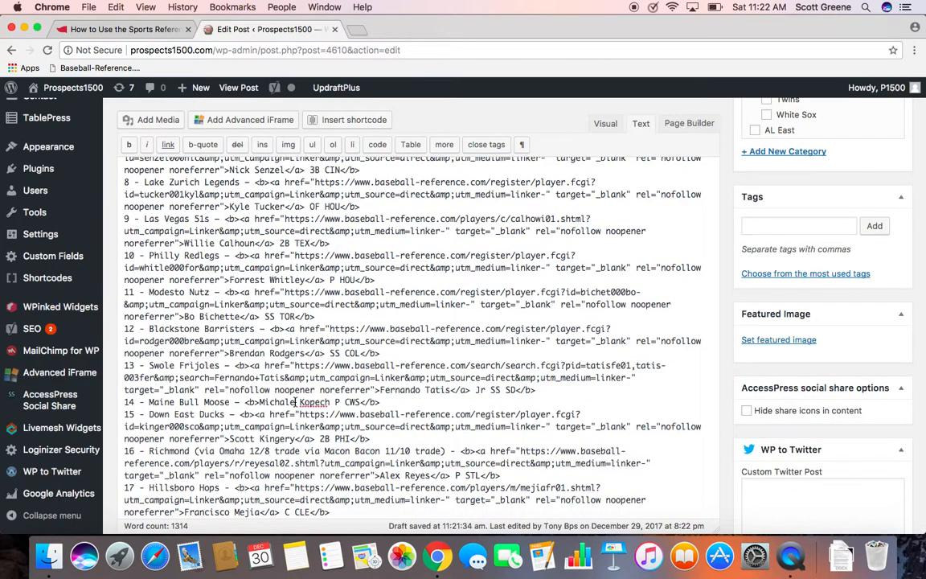
key("BackSpace")
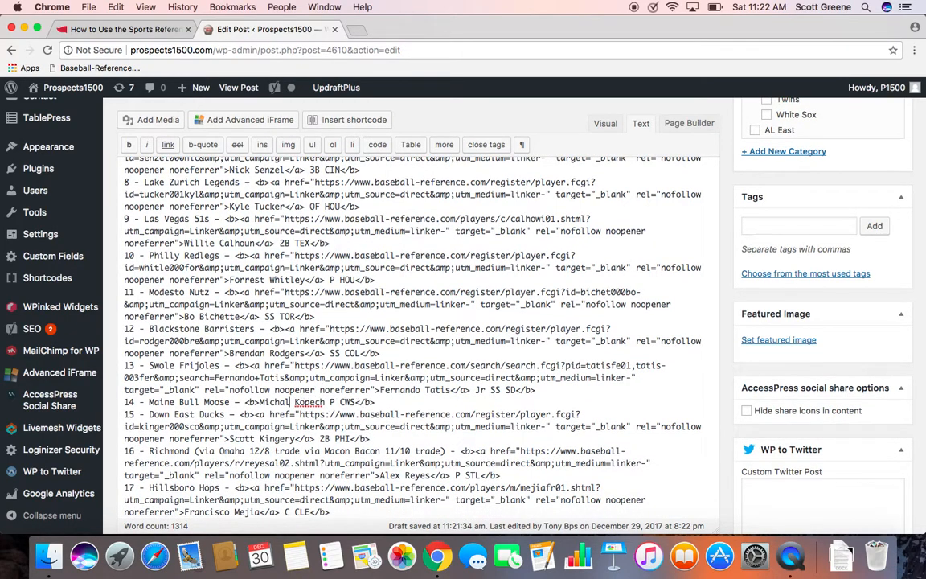
key("BackSpace")
type("el")
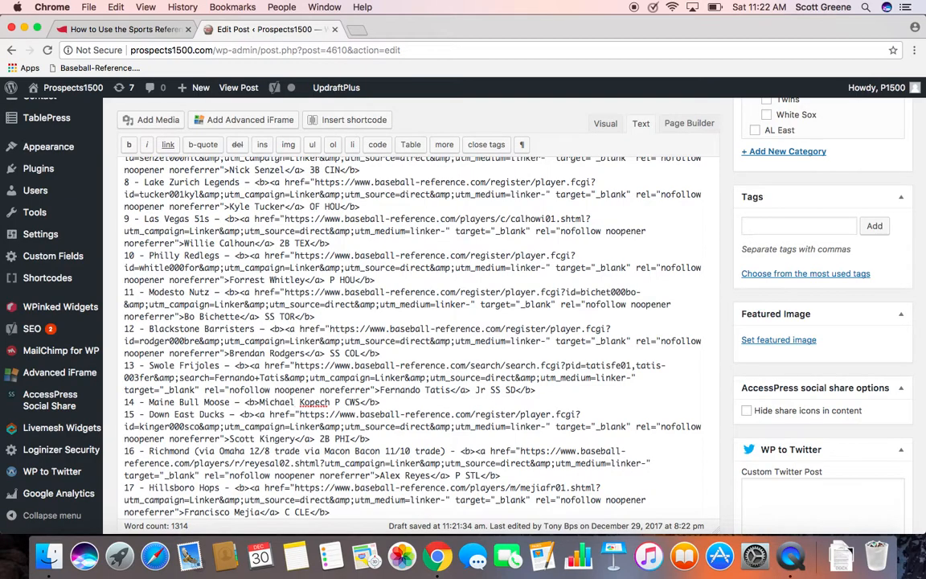
Add periods to the initials in Round 3's Richmond pick so the name reads A.J. Puk.
scroll(412, 322, "down", 10)
scroll(411, 322, "down", 15)
scroll(412, 321, "down", 10)
scroll(261, 299, "down", 3)
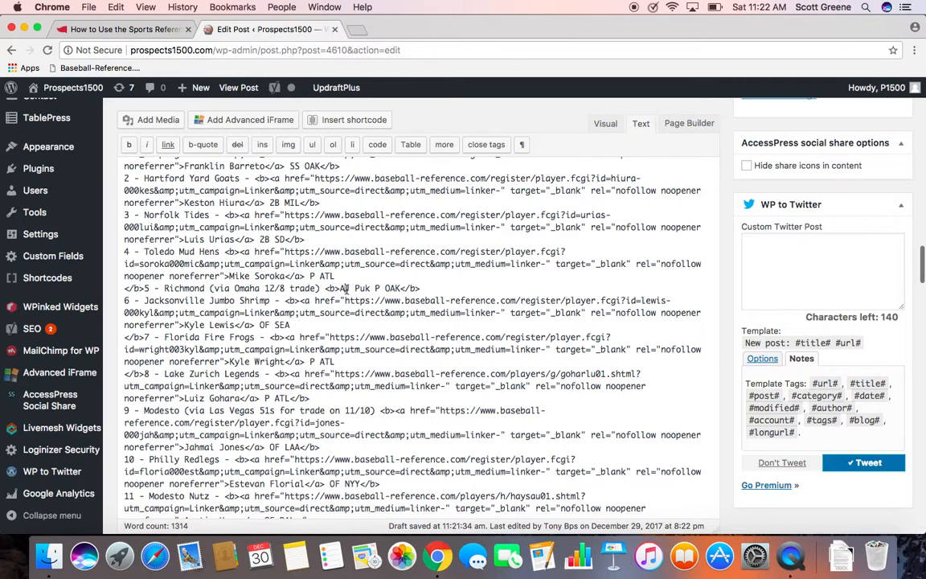
type(".J")
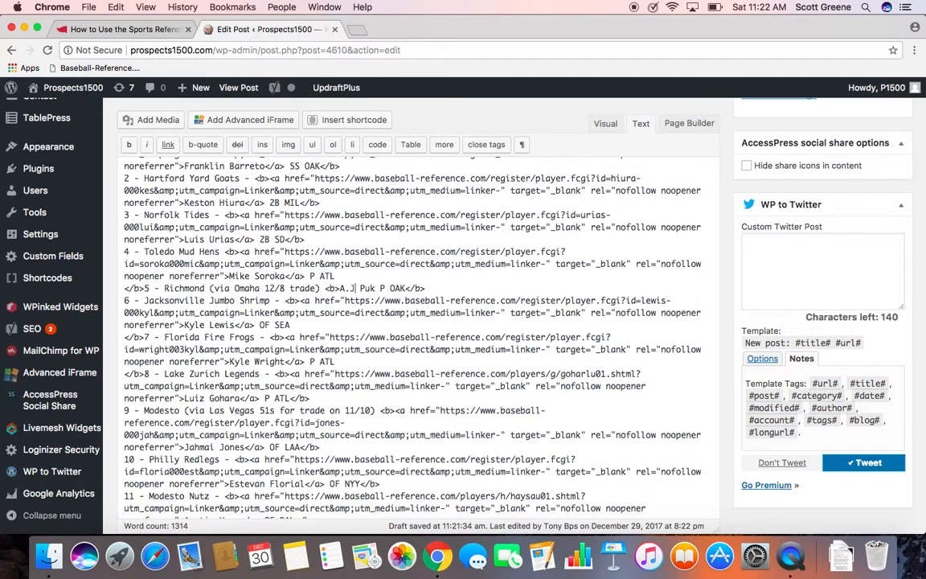
type(".")
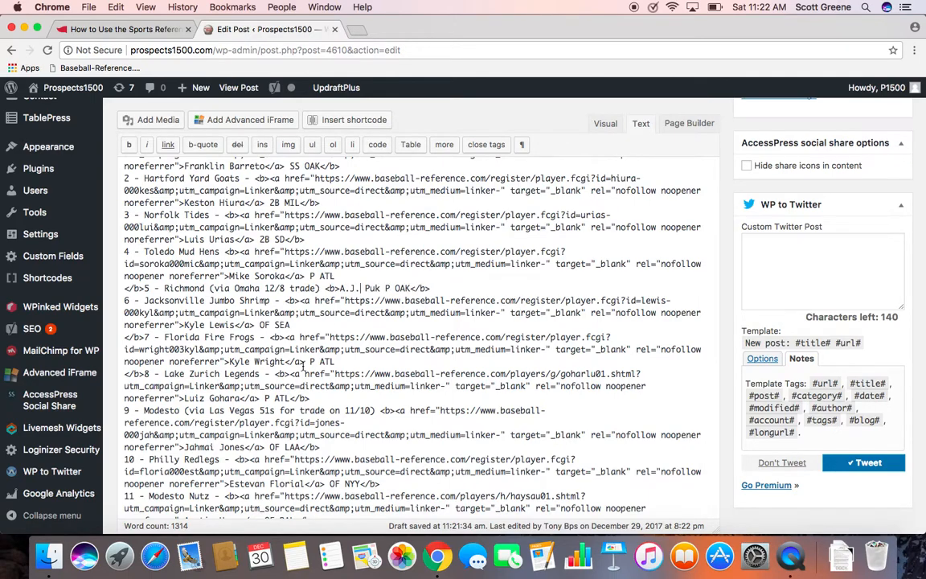
Correct the spelling of Alec Hanson's surname in Round 3's Macon Bacon pick.
scroll(302, 366, "down", 8)
scroll(302, 365, "down", 4)
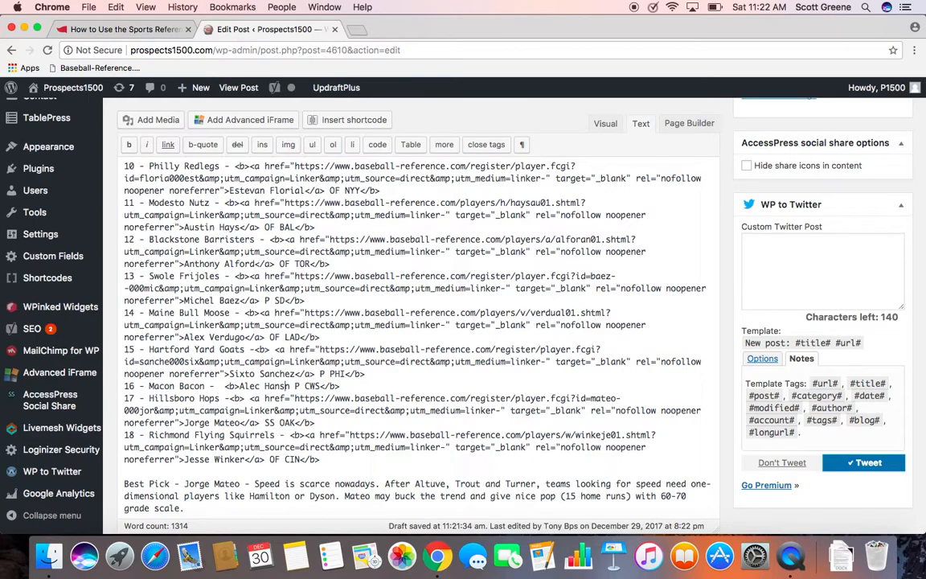
scroll(410, 338, "down", 20)
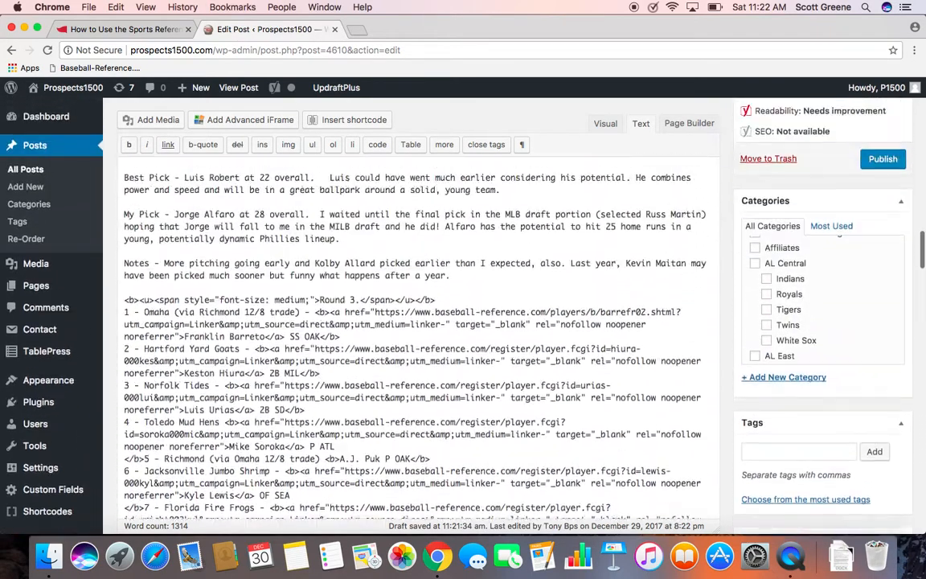
Run the Baseball-Reference linker again on the corrected HTML text and check the player links in the visual view.
scroll(410, 338, "up", 5)
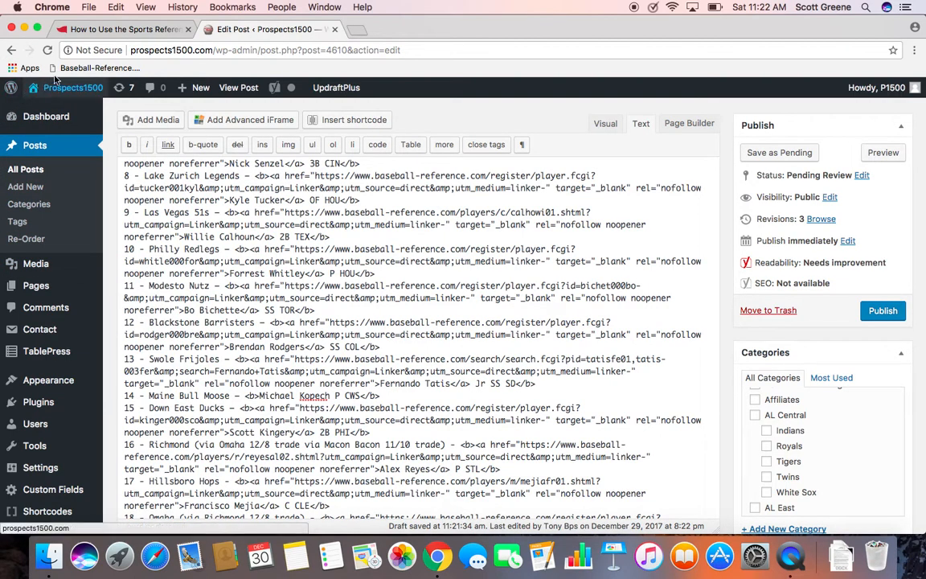
left_click(94, 68)
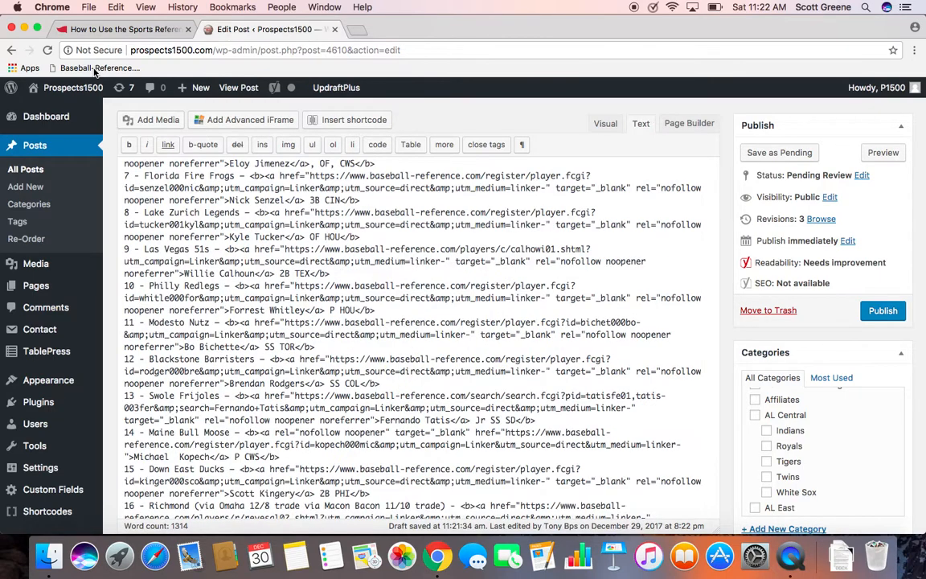
left_click(603, 123)
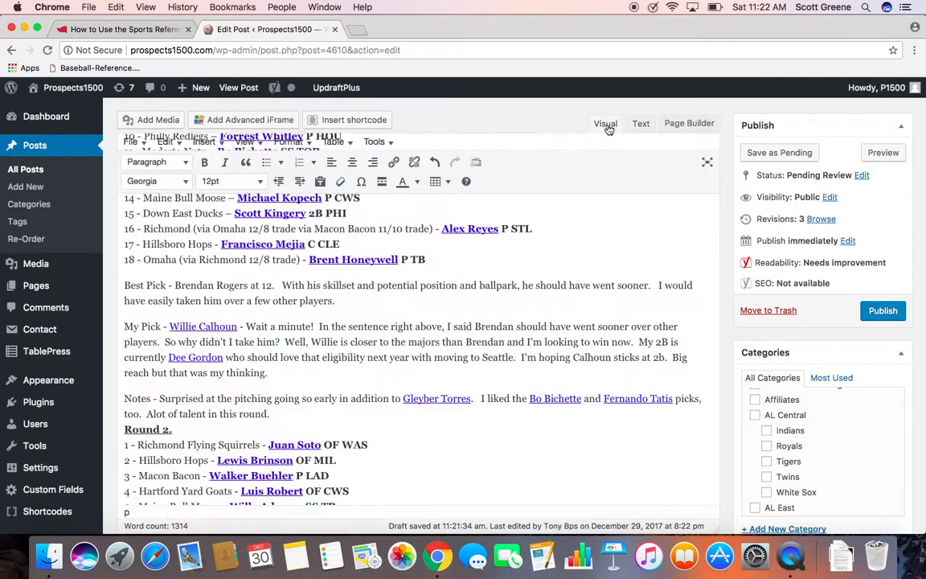
scroll(556, 294, "down", 8)
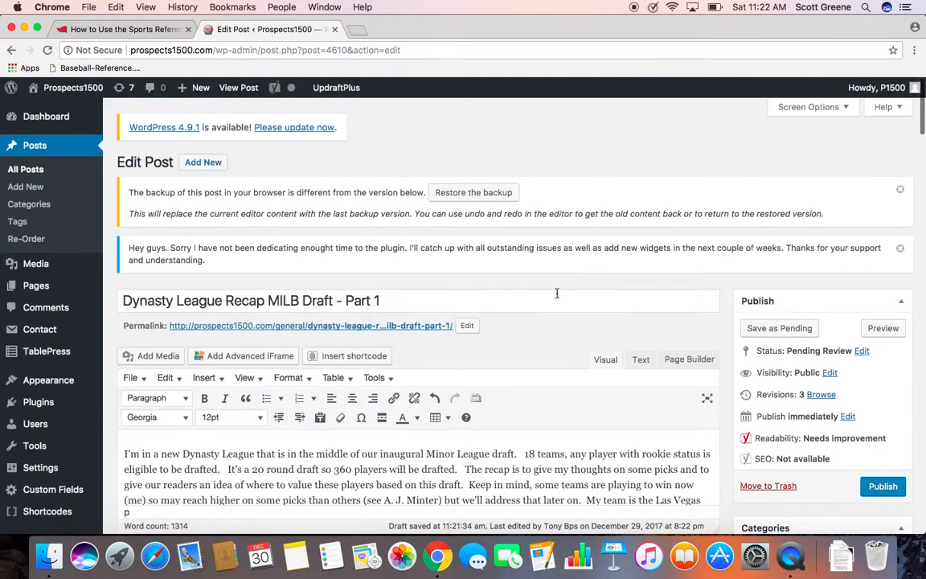
scroll(556, 294, "down", 2)
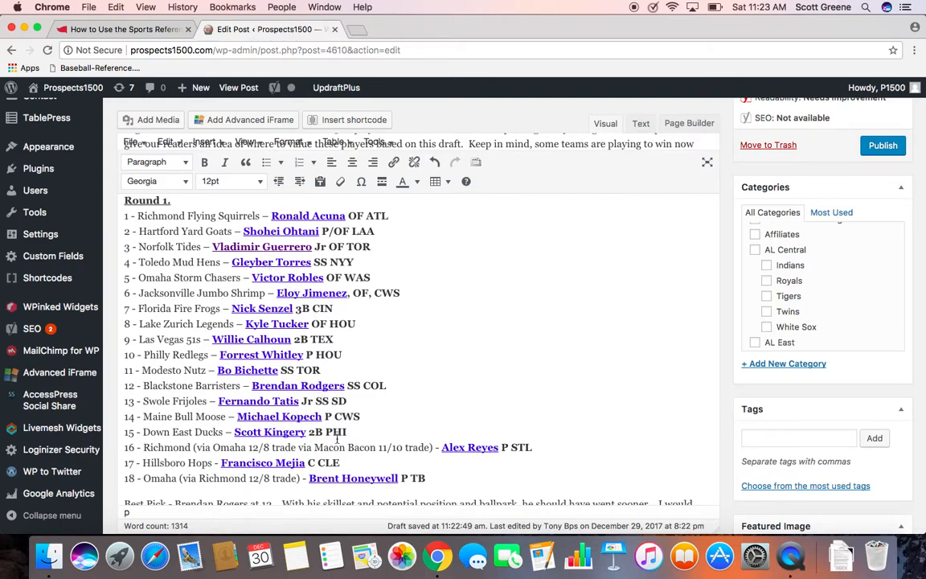
Check the player links in the draft rounds and save the Dynasty League recap post as pending.
scroll(500, 427, "down", 1)
scroll(500, 427, "down", 20)
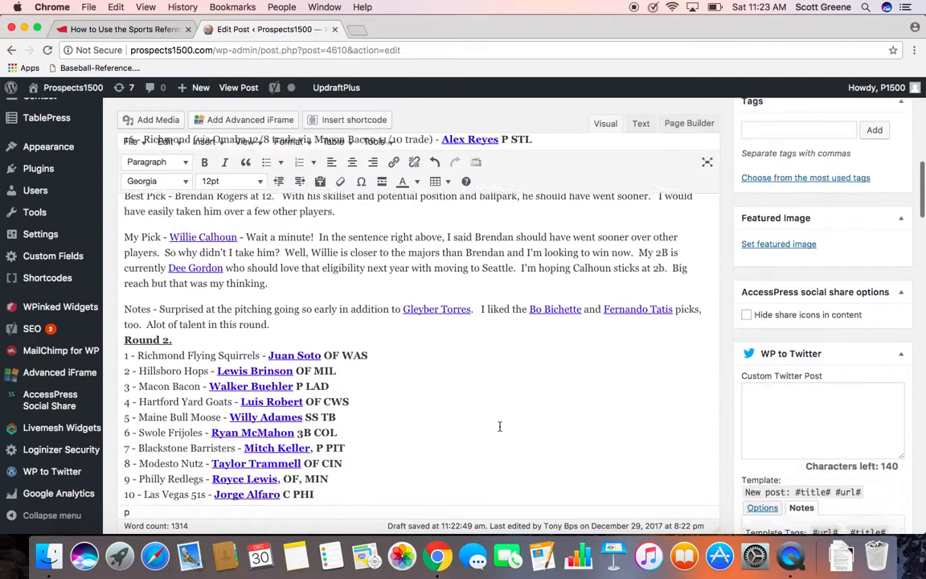
scroll(499, 427, "down", 20)
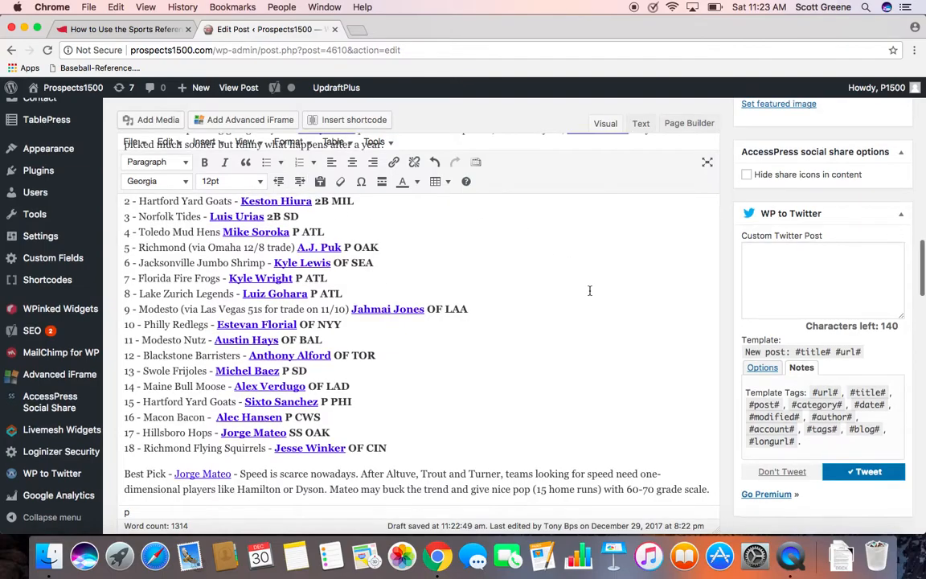
scroll(589, 290, "up", 4)
scroll(589, 290, "up", 10)
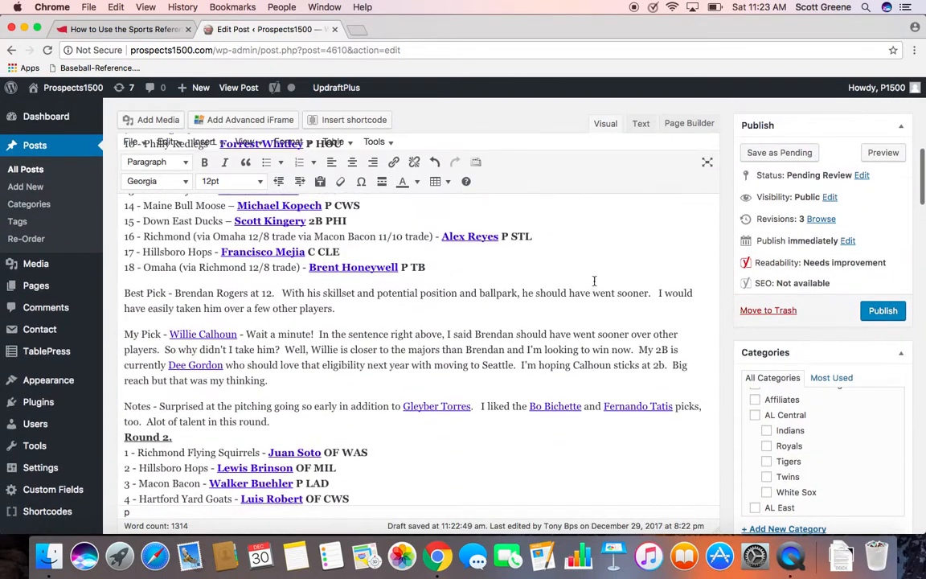
left_click(778, 154)
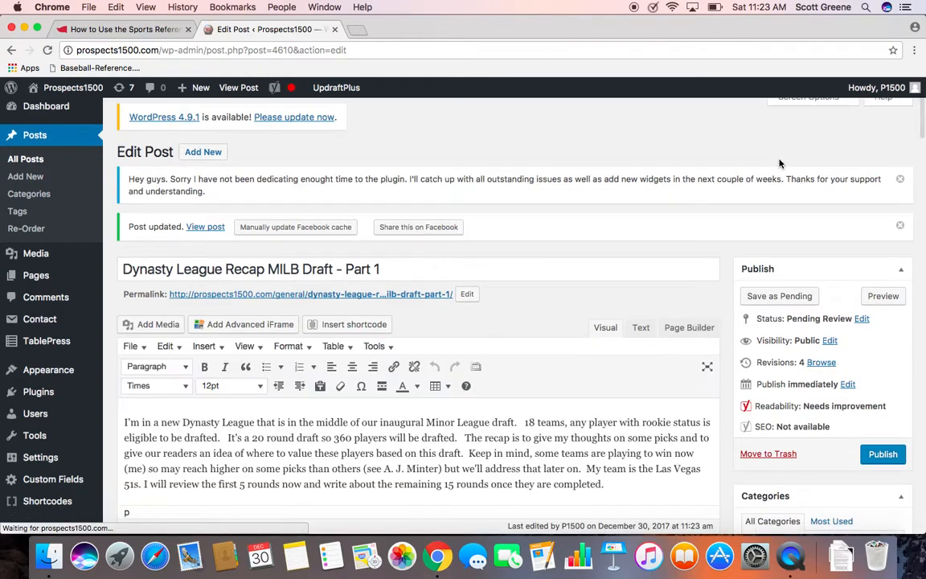
Open the Toronto Blue Jays 2018 Top 50 Prospects post from the list of all posts and look over its player entries.
left_click(24, 163)
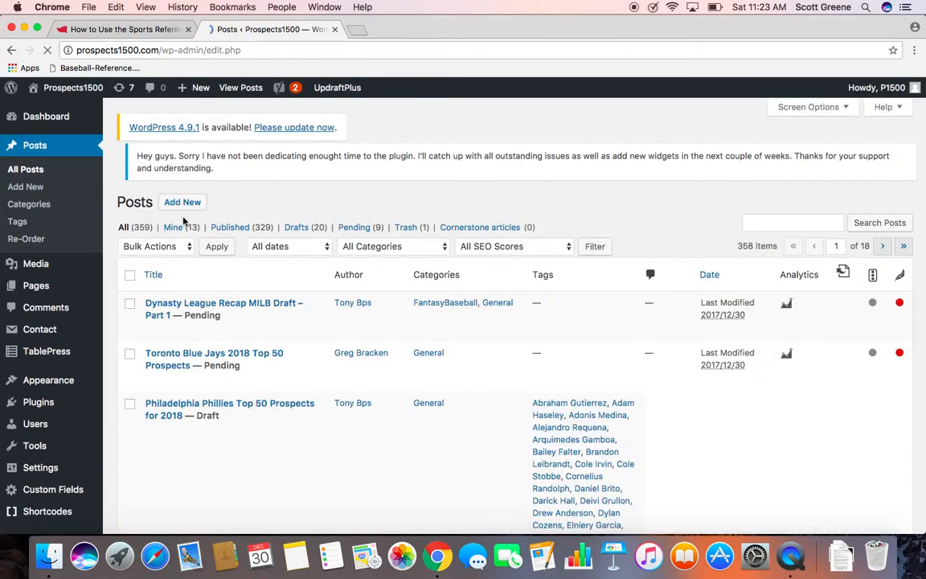
left_click(240, 358)
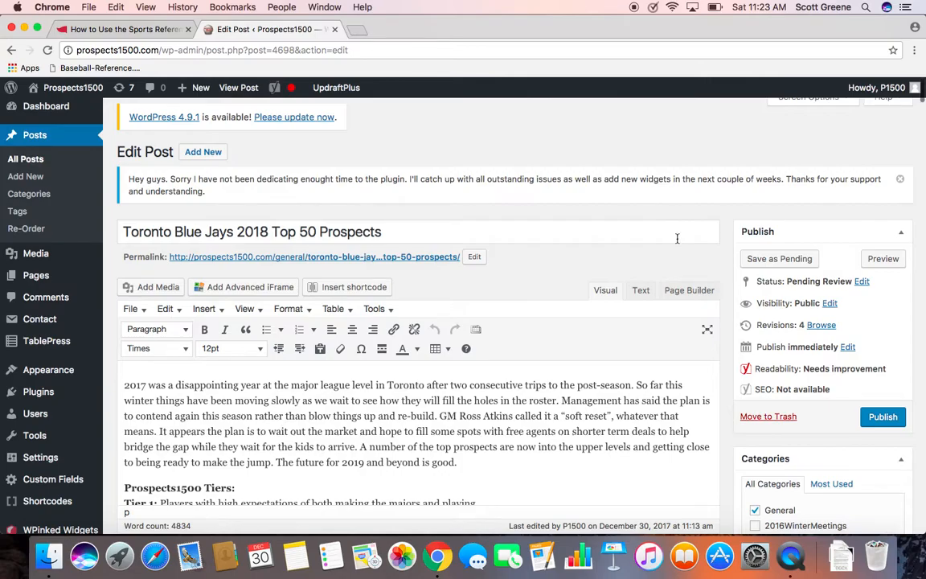
scroll(676, 238, "down", 10)
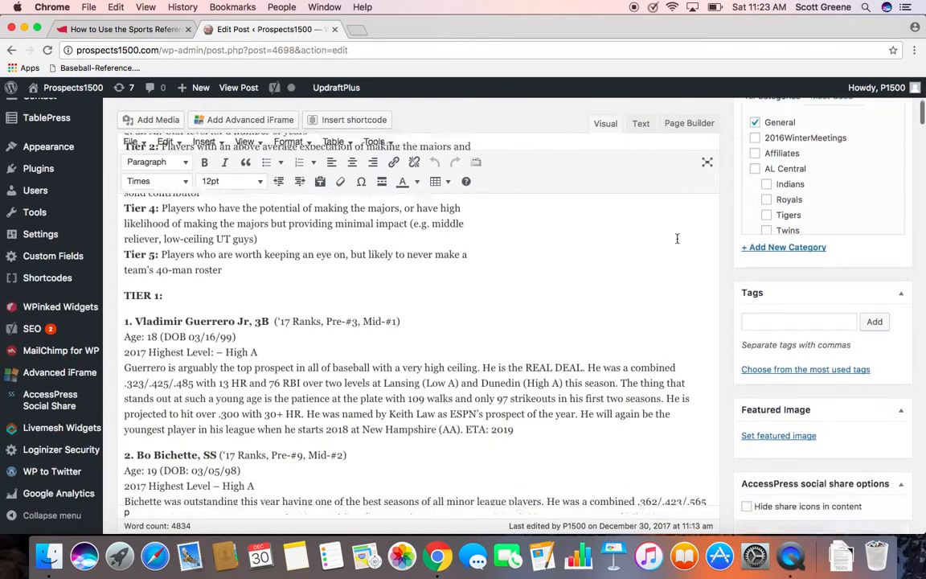
scroll(677, 238, "down", 10)
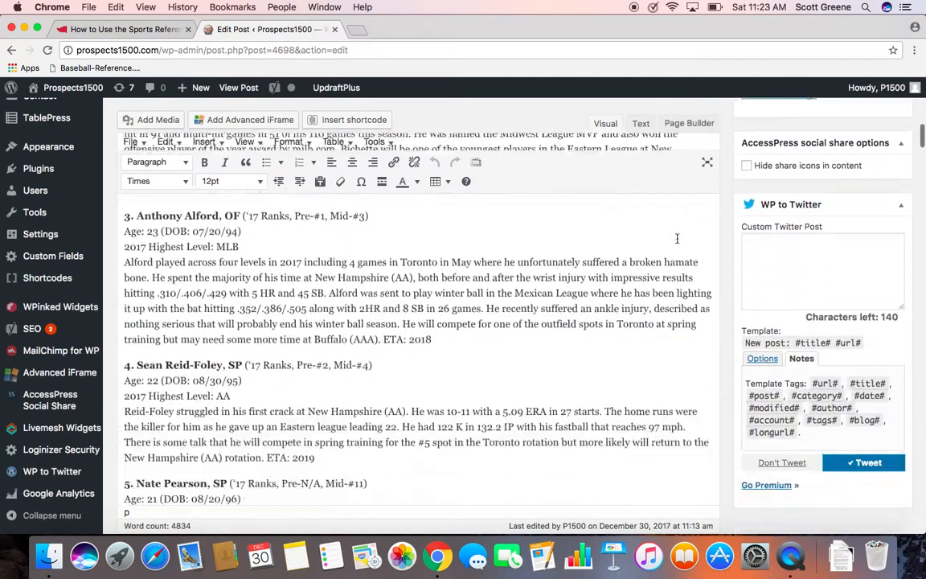
scroll(677, 238, "down", 4)
scroll(677, 238, "up", 8)
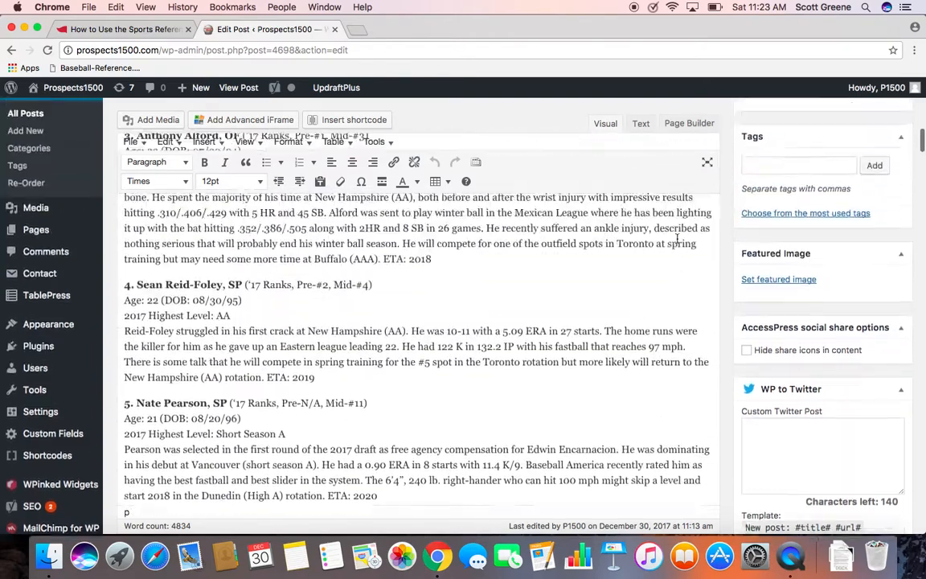
scroll(677, 238, "up", 8)
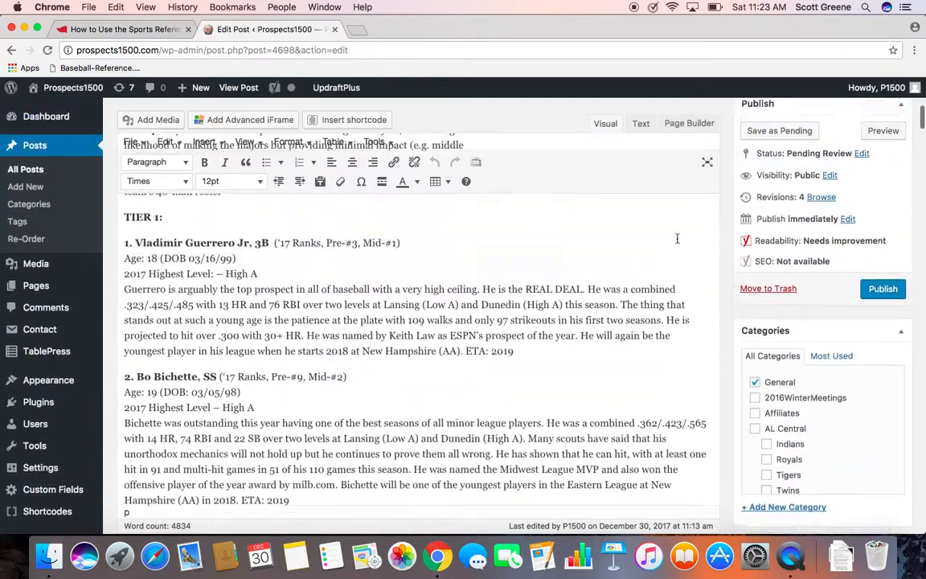
scroll(676, 238, "up", 5)
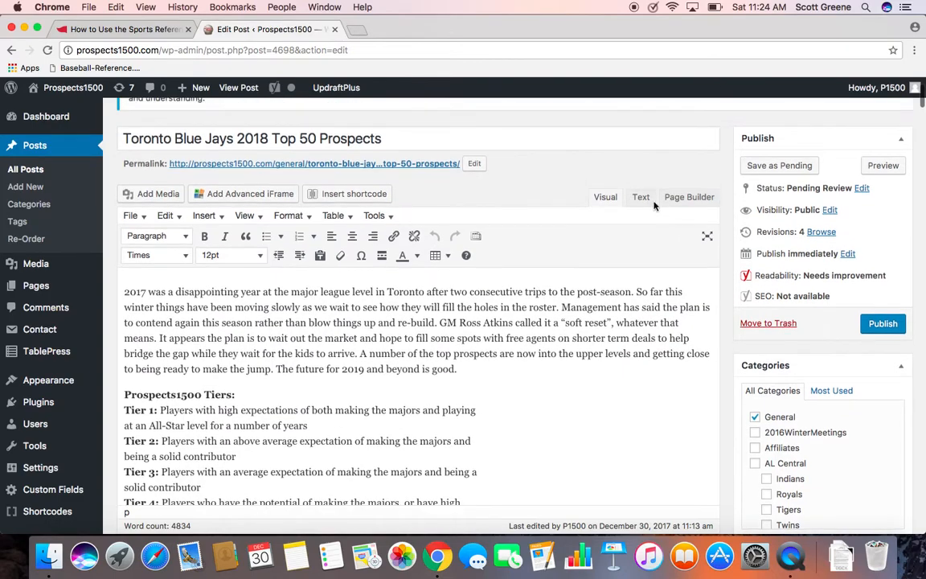
Run the Baseball-Reference linker on the HTML text of the Blue Jays post and review the inserted link code.
left_click(641, 197)
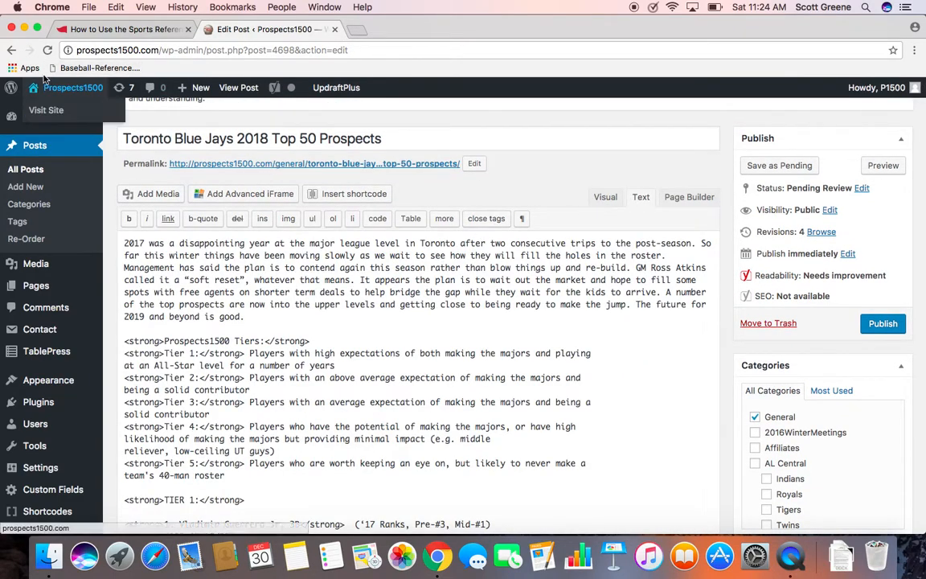
left_click(95, 69)
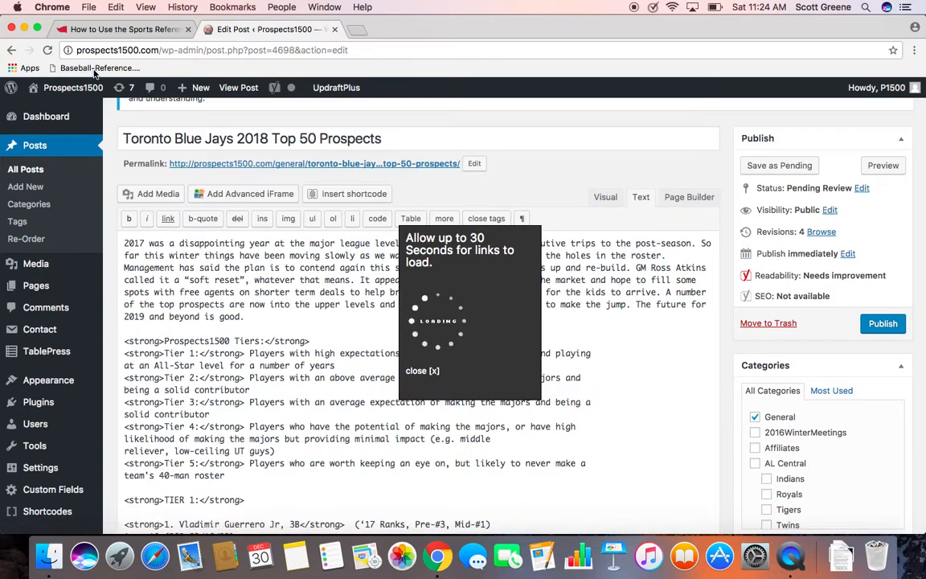
scroll(336, 253, "down", 5)
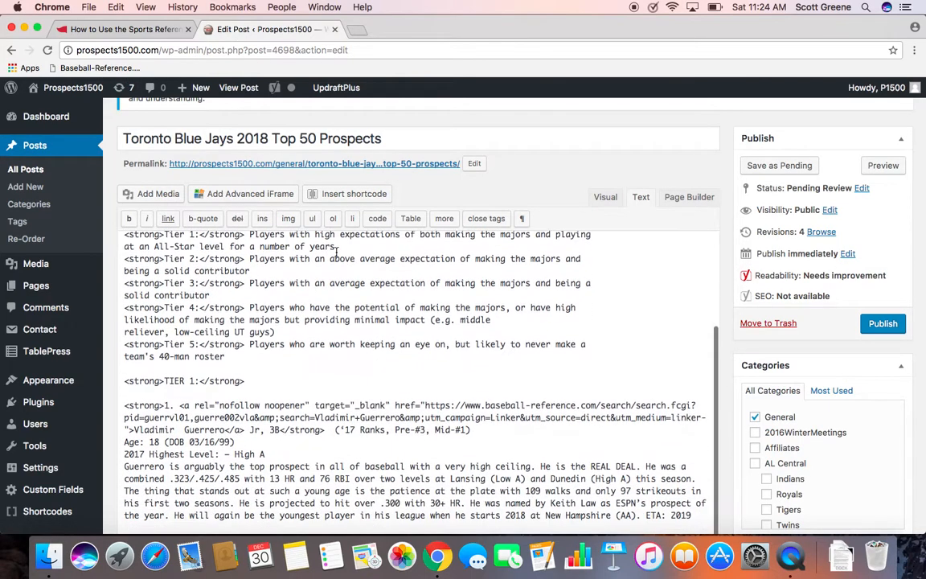
scroll(336, 253, "down", 6)
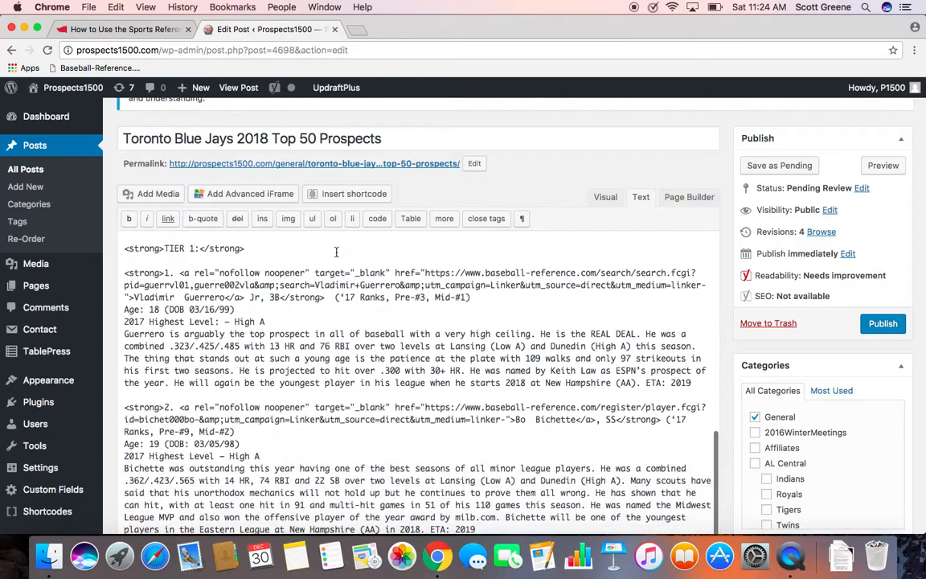
scroll(336, 253, "down", 4)
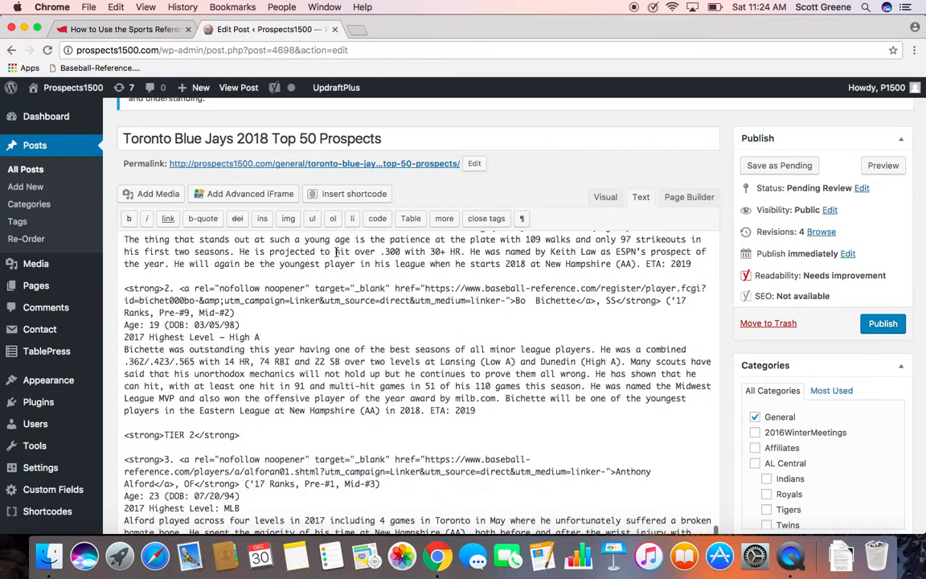
scroll(336, 253, "down", 5)
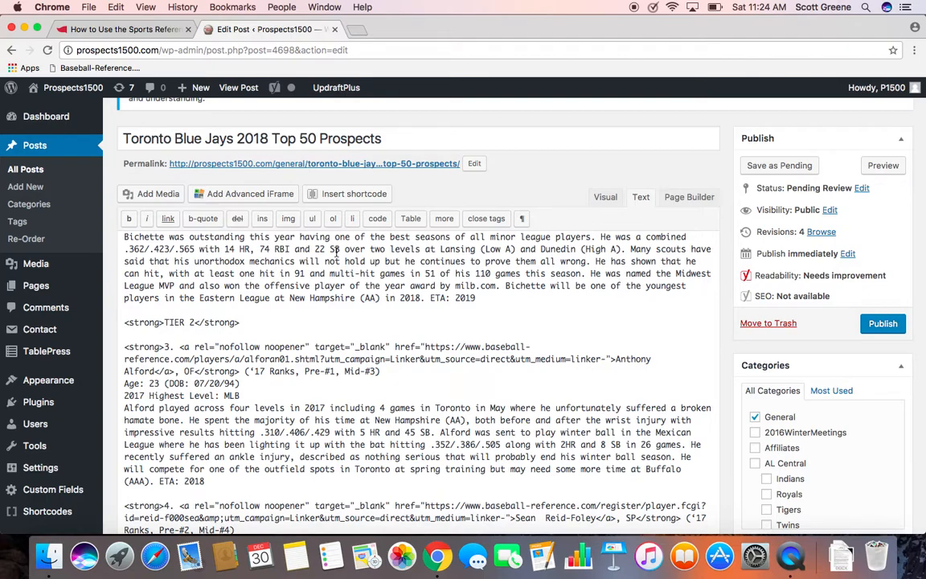
Examine the Blue Jays post in the visual view, from Tier 1 to prospect 14, for linked and unlinked player names.
left_click(605, 198)
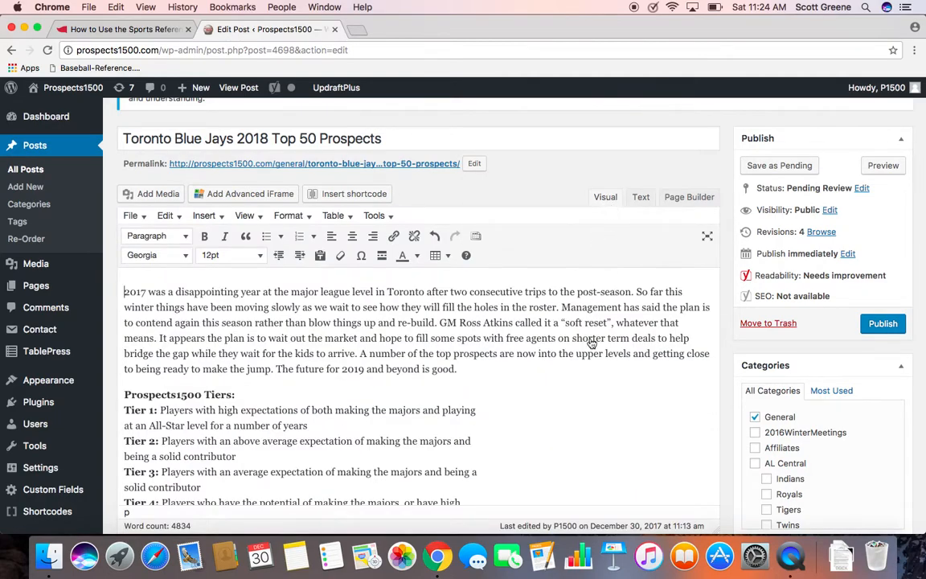
scroll(589, 384, "down", 10)
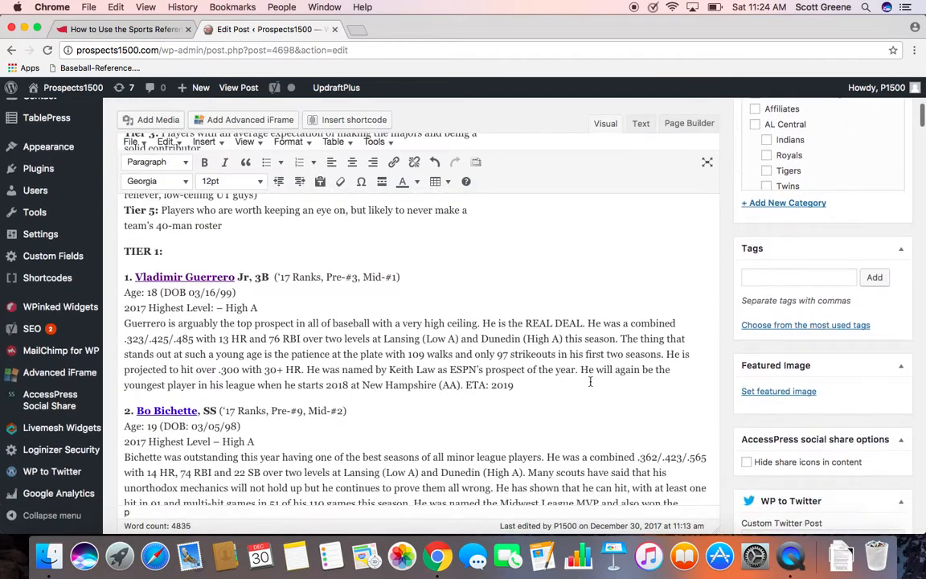
scroll(590, 382, "down", 1)
scroll(590, 382, "down", 4)
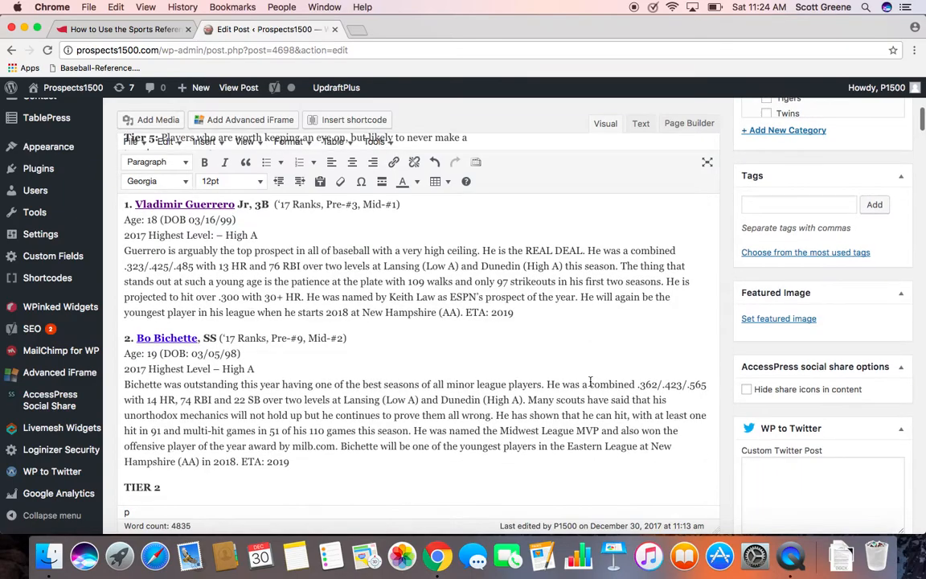
scroll(590, 382, "down", 11)
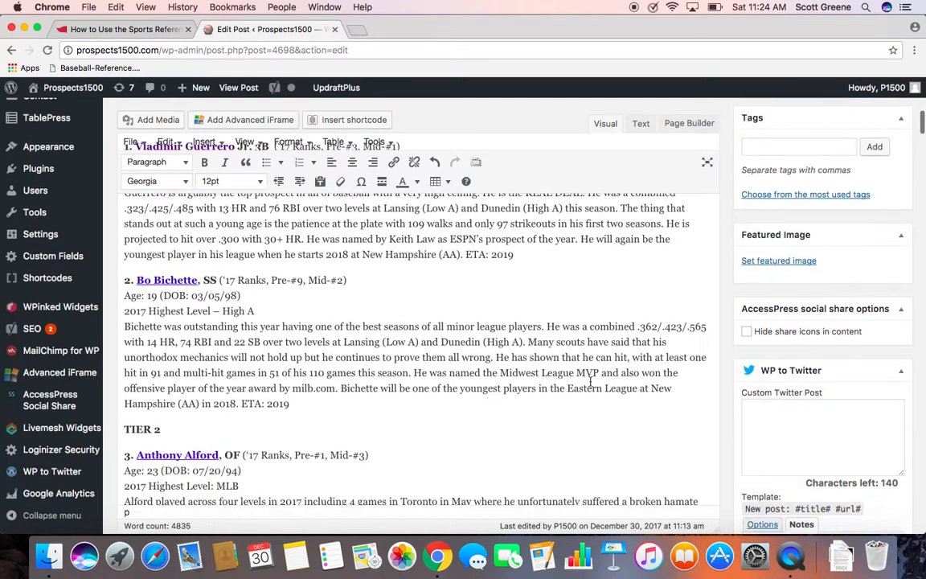
scroll(590, 382, "down", 13)
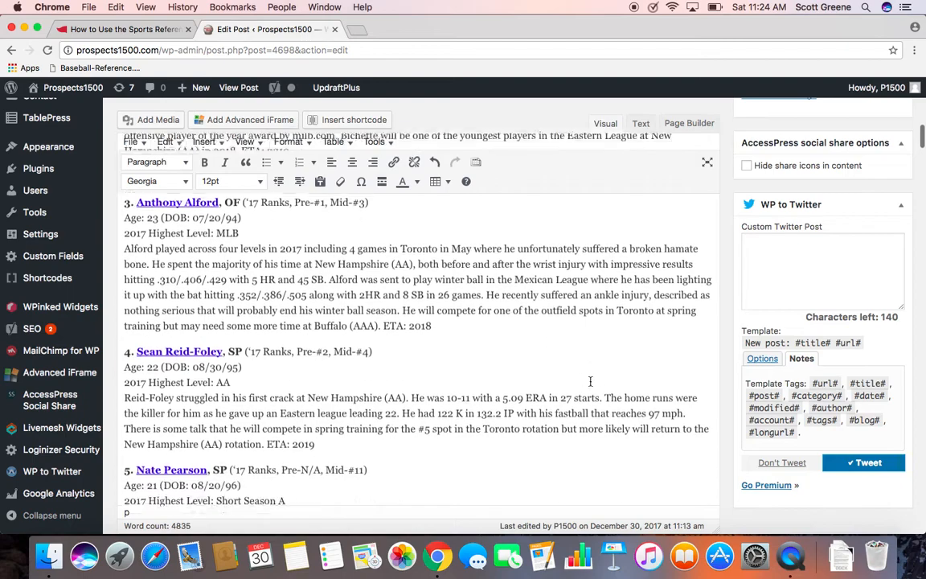
scroll(590, 382, "down", 1)
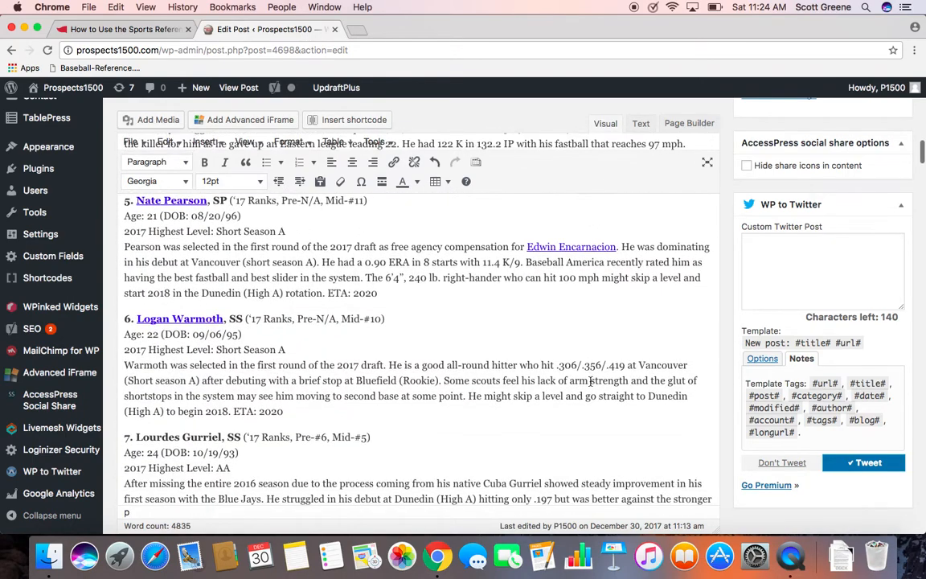
scroll(590, 381, "down", 2)
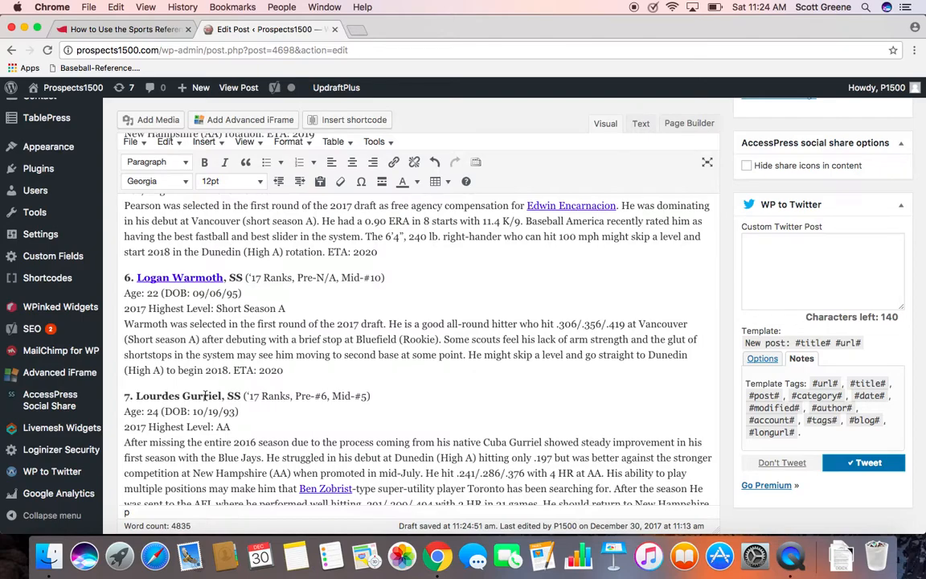
scroll(206, 396, "down", 2)
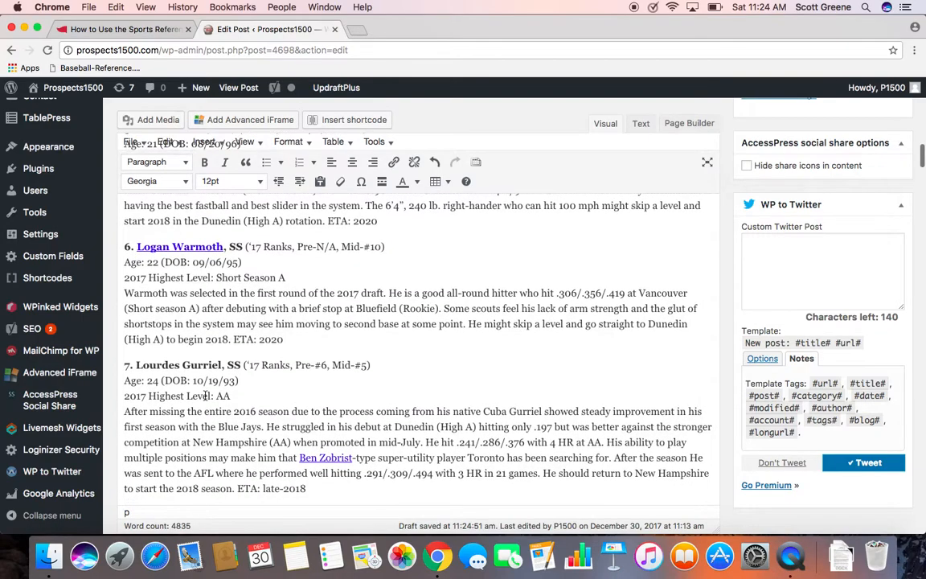
scroll(205, 396, "down", 5)
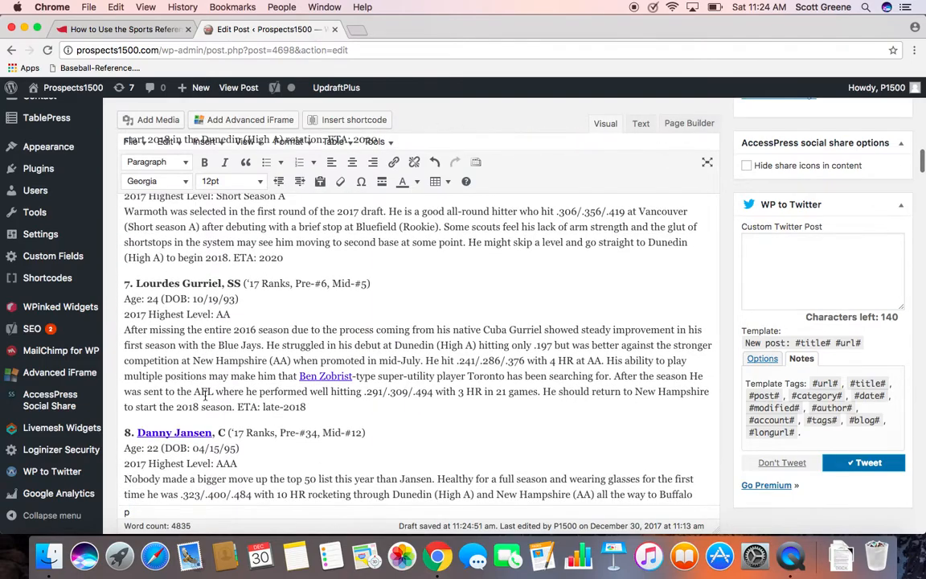
scroll(206, 396, "down", 5)
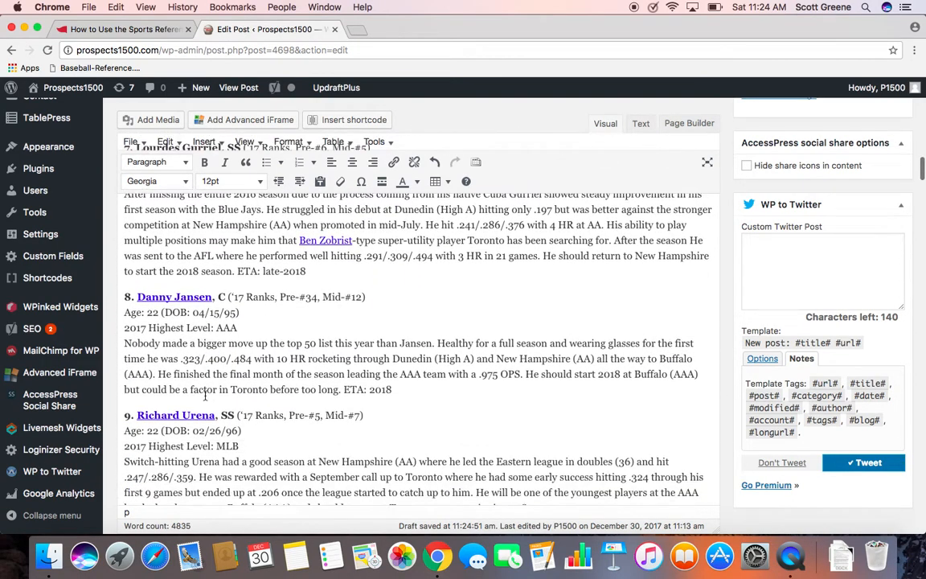
scroll(205, 395, "down", 10)
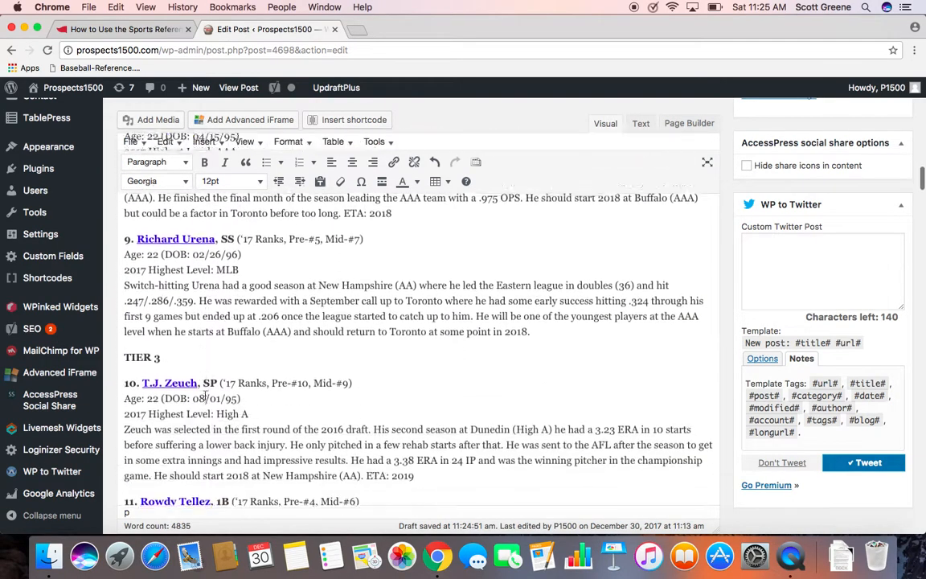
scroll(206, 395, "down", 14)
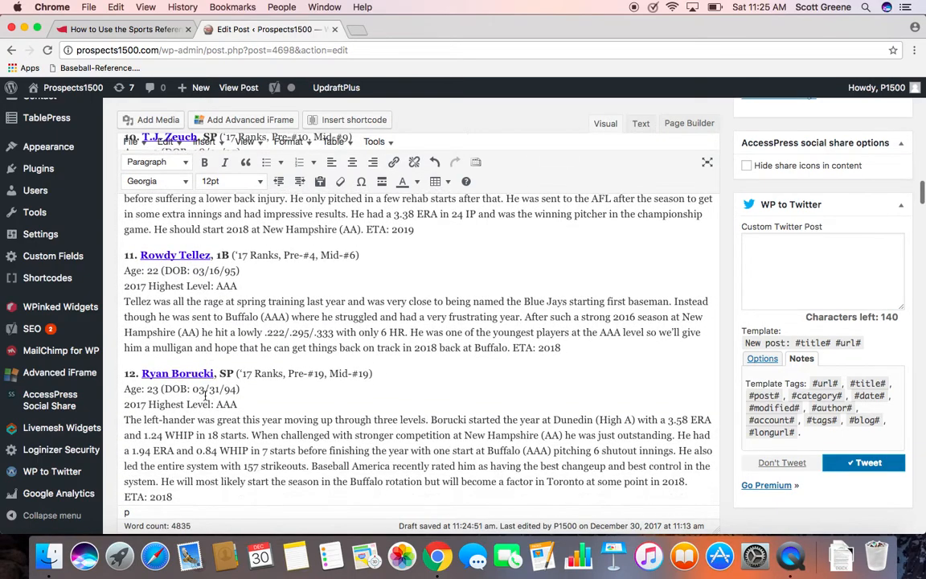
scroll(206, 399, "down", 4)
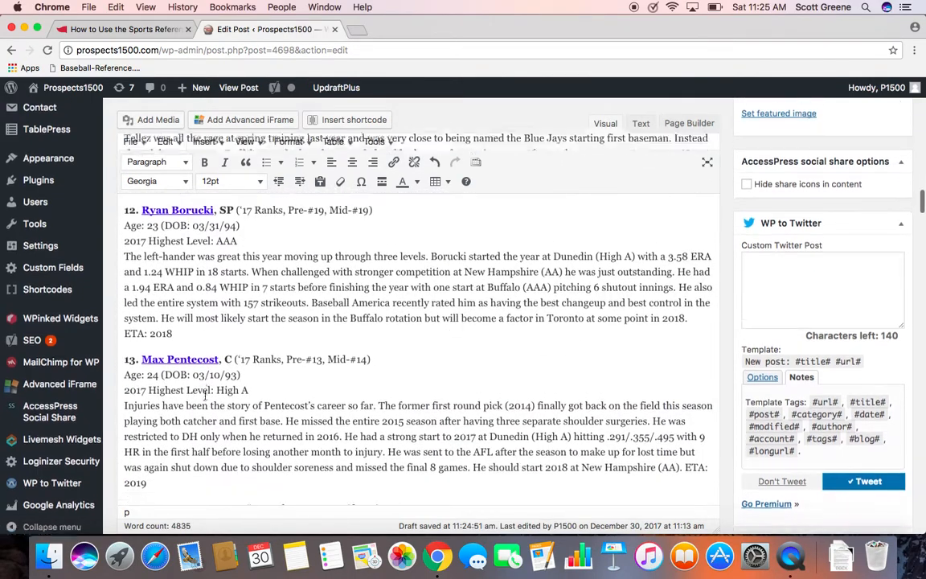
scroll(206, 395, "down", 3)
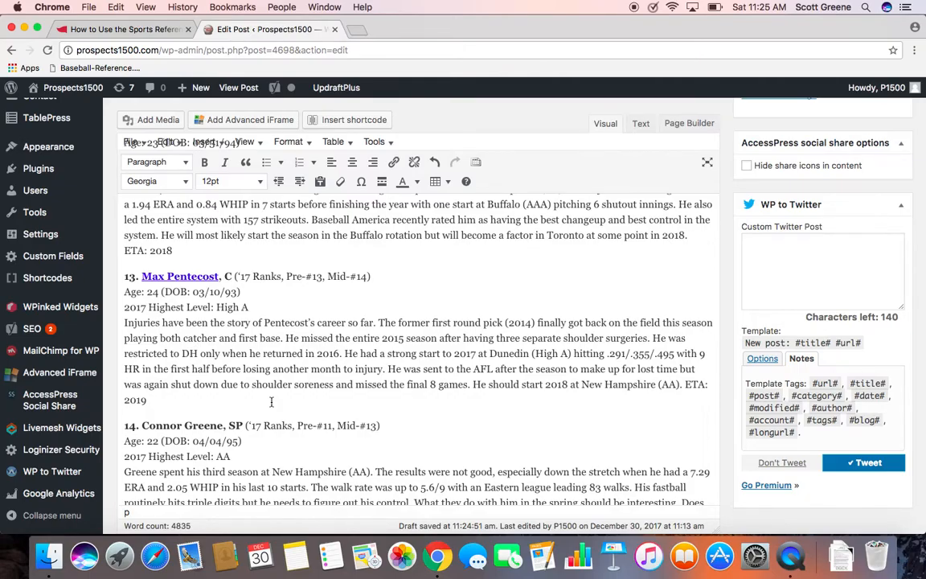
scroll(268, 292, "down", 2)
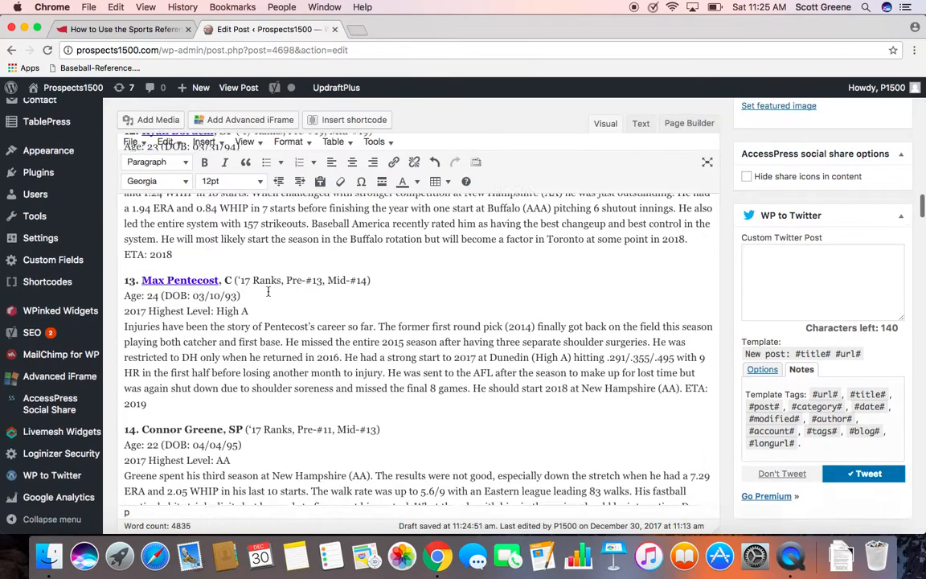
Return to the top of the Blue Jays post and switch to the Sports Reference linker instructions page.
scroll(269, 292, "up", 20)
scroll(268, 292, "up", 10)
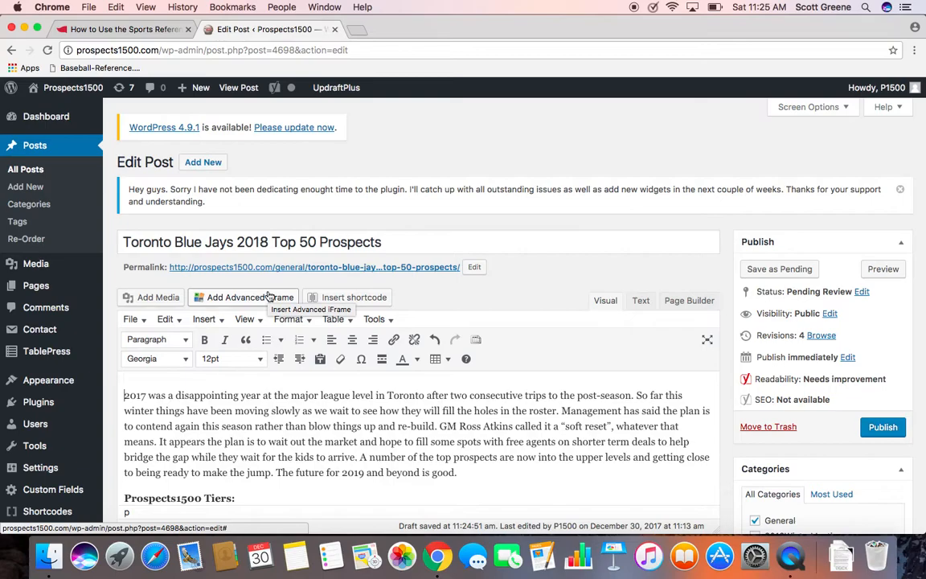
left_click(101, 29)
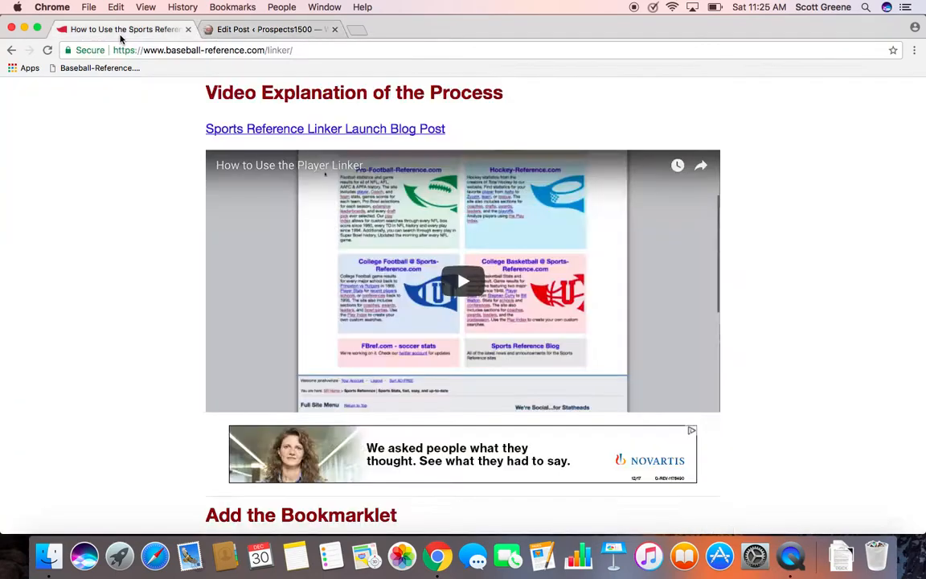